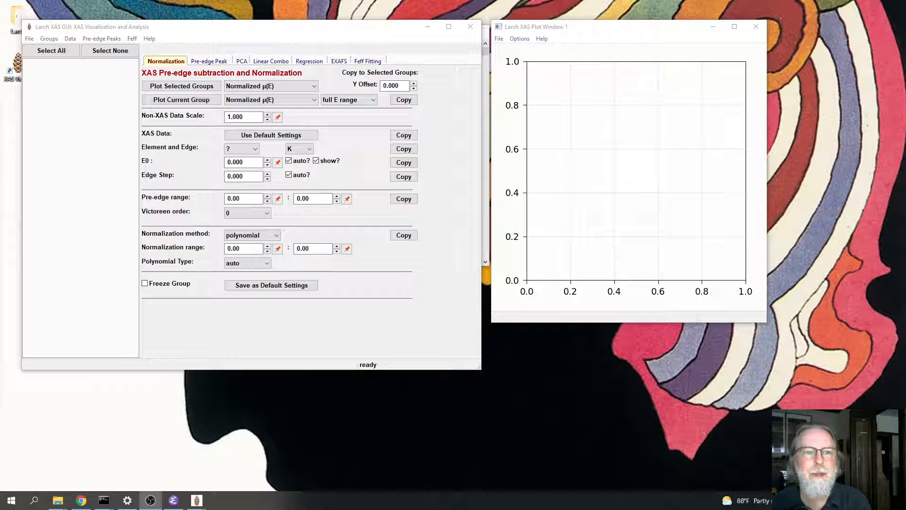
Open the data file as2s3_roomt_scan1.xdi from the As2S3 folder
click(29, 39)
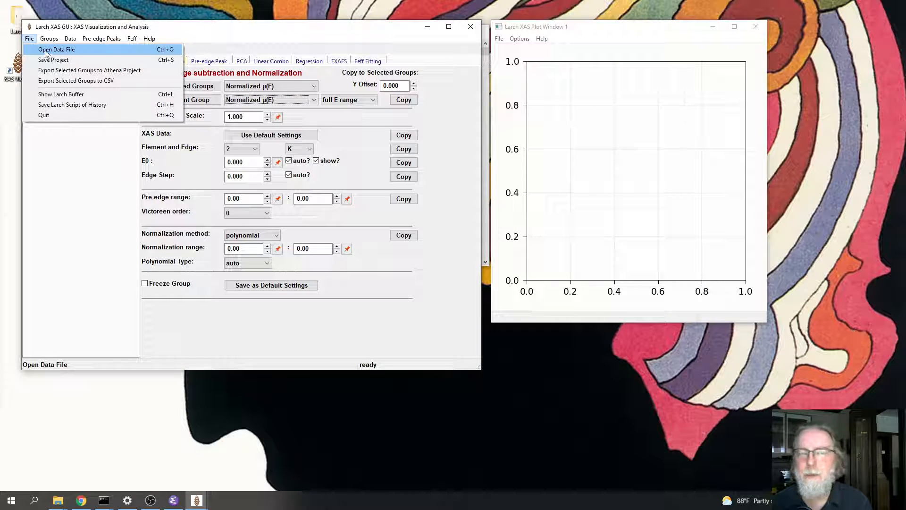
click(47, 50)
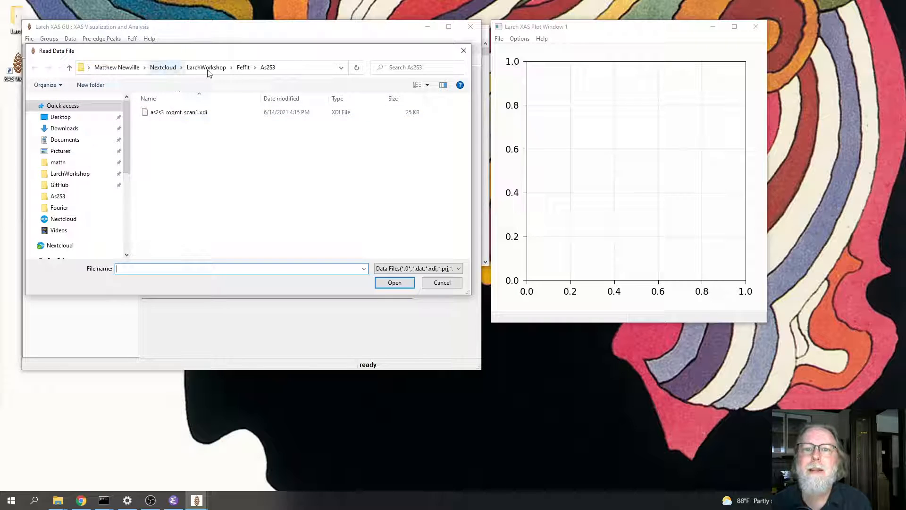
drag(217, 46, 245, 188)
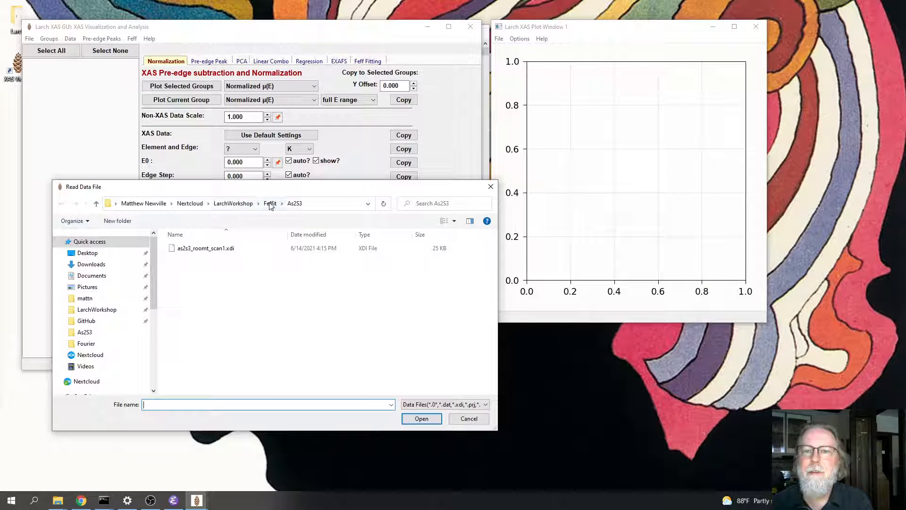
click(202, 254)
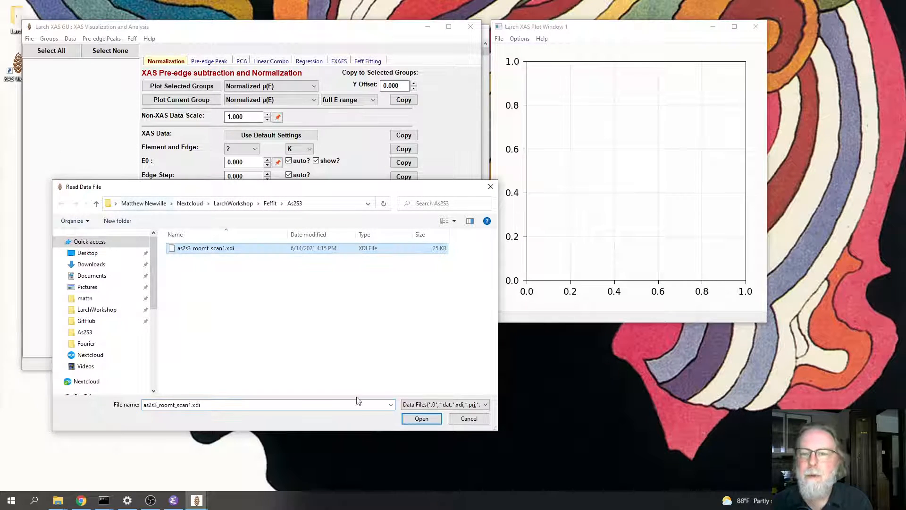
click(421, 418)
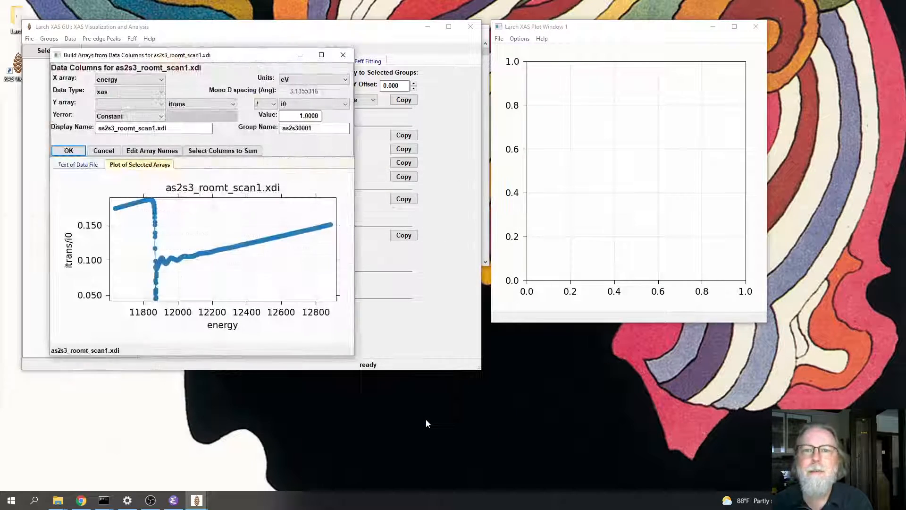
Set the Y array to -log(itrans/i0) and import the scan as XAS data
click(138, 104)
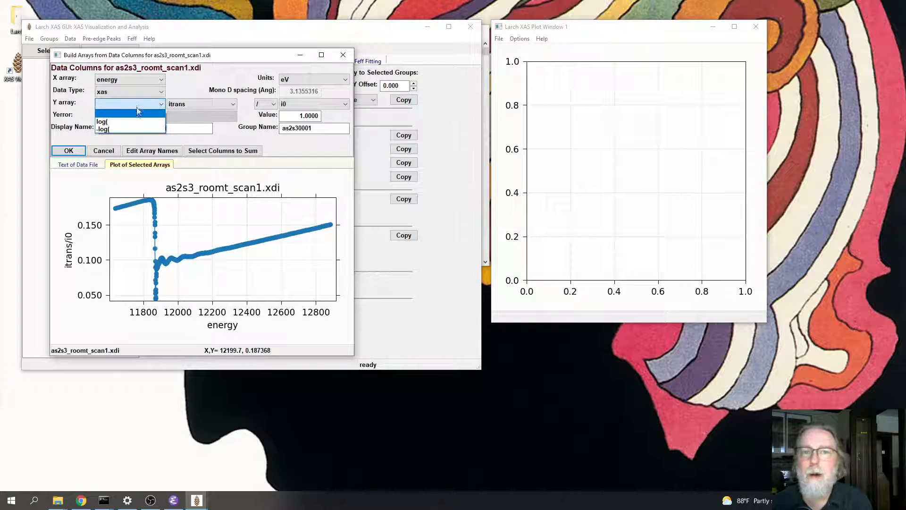
click(126, 129)
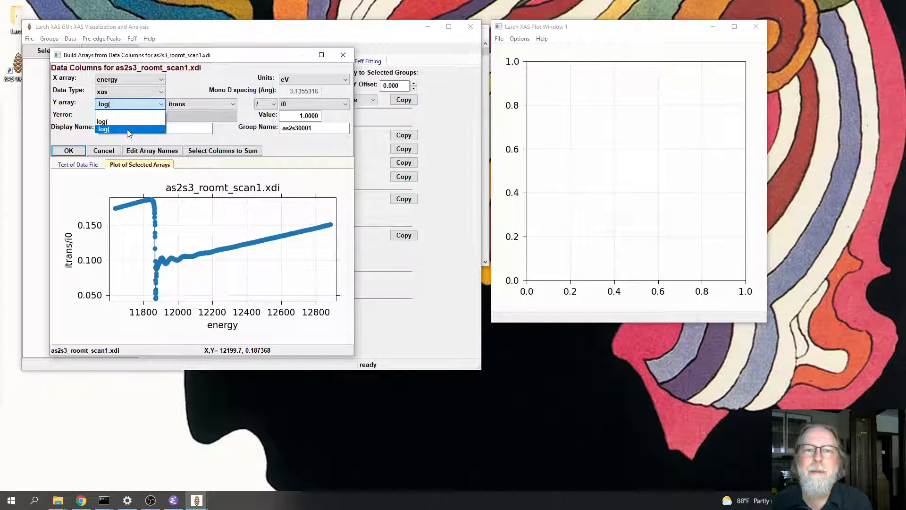
click(69, 151)
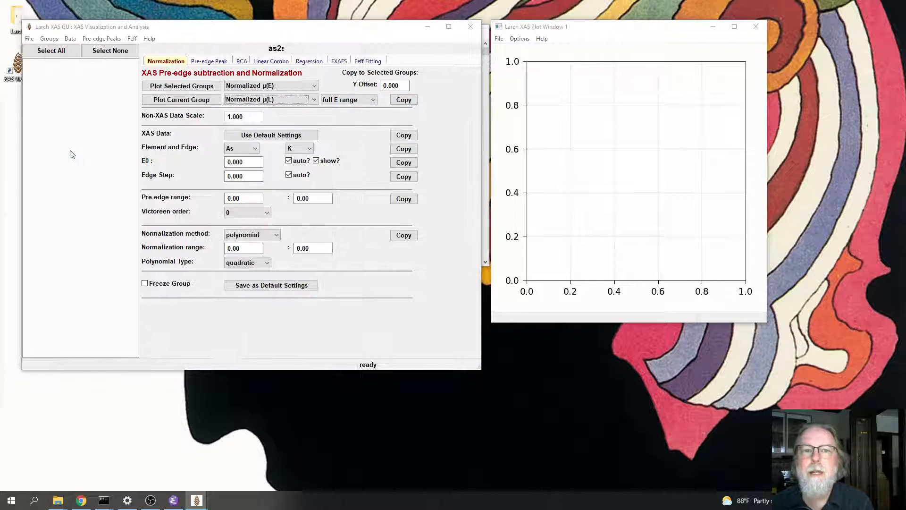
Plot the EXAFS χ(k) of as2s3_roomt_scan1.xdi with k weight 2
click(336, 63)
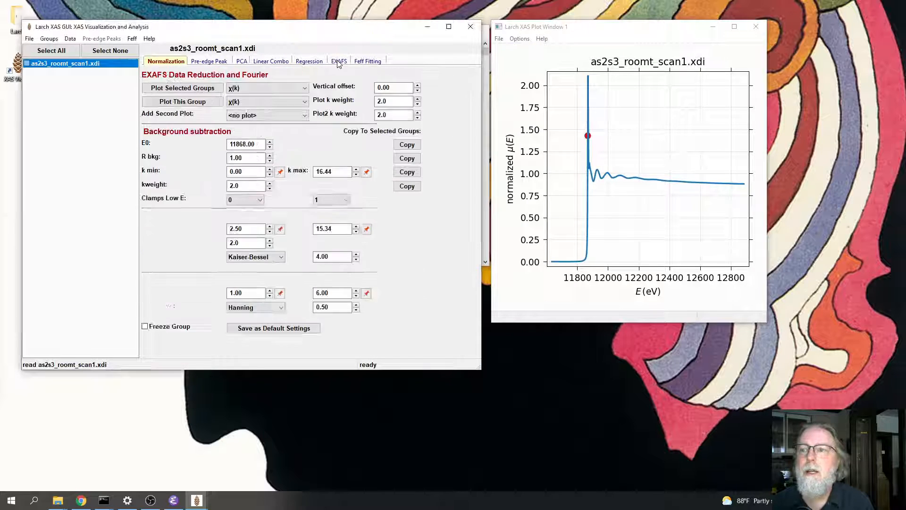
click(185, 103)
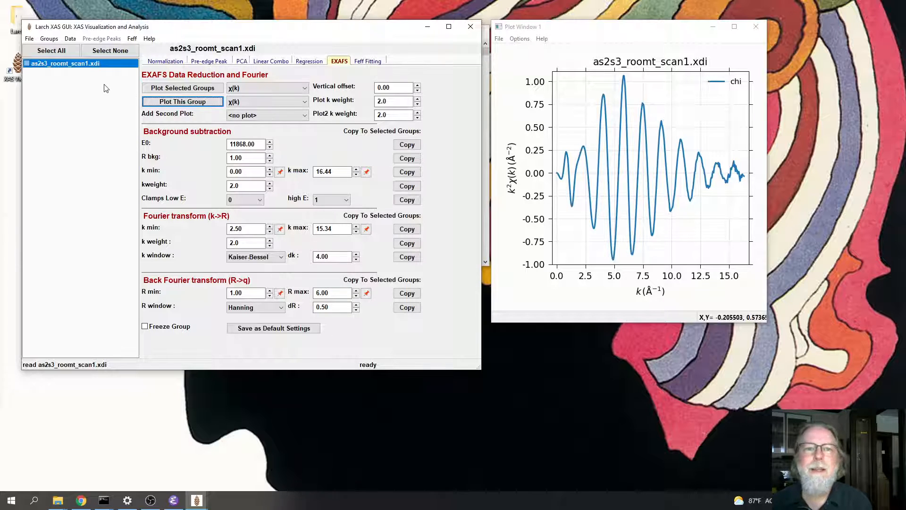
click(82, 67)
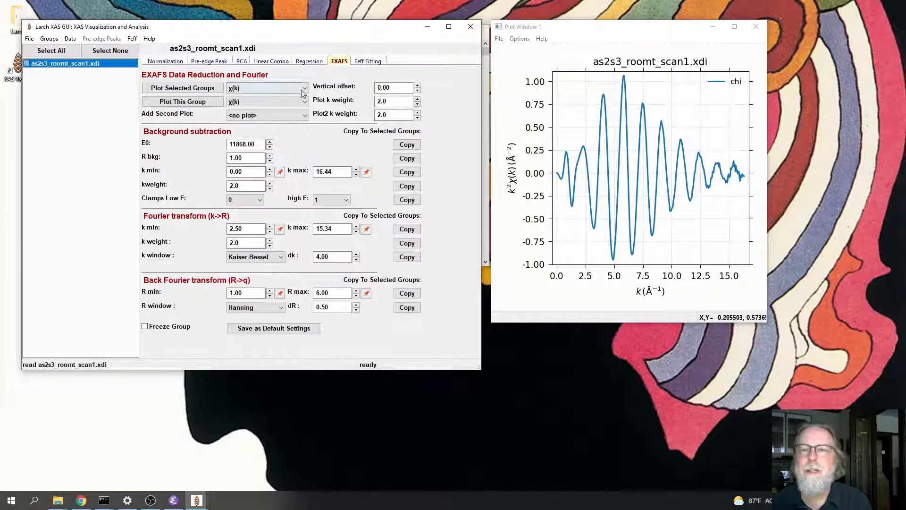
Show the Feff Fitting settings and open the CIF structure browser for running Feff
click(367, 62)
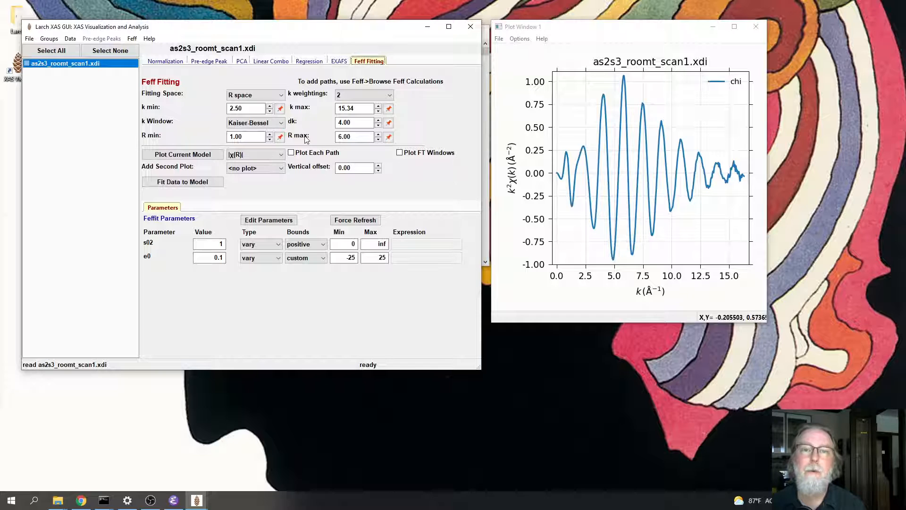
click(132, 39)
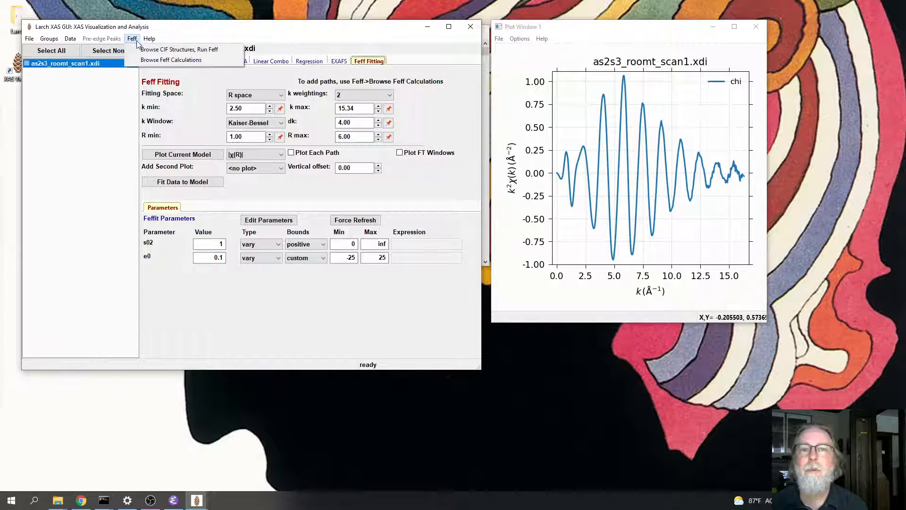
click(162, 50)
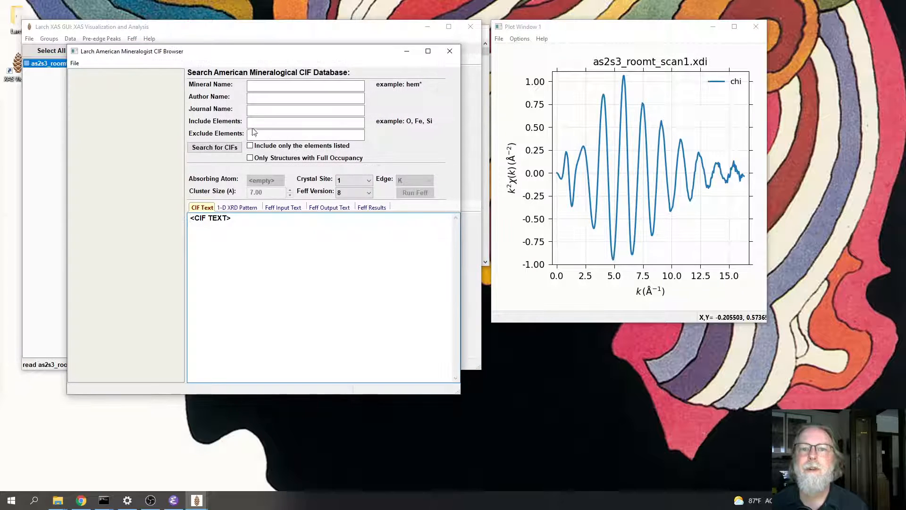
Search the American Mineralogist CIF database for structures containing only As and S
click(265, 87)
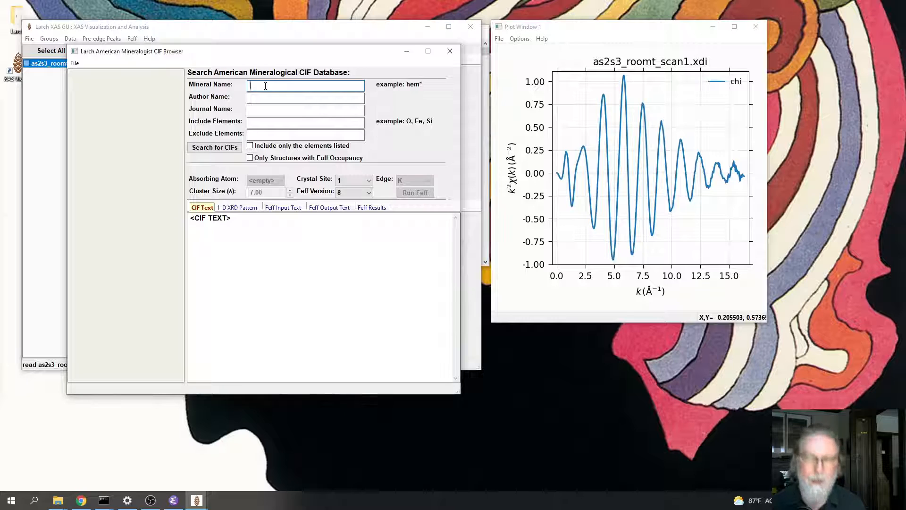
click(266, 123)
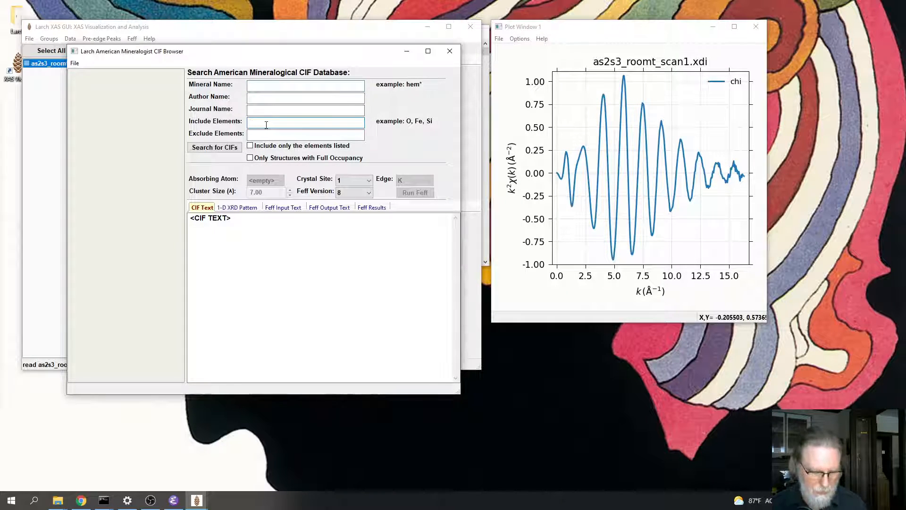
text(As, S)
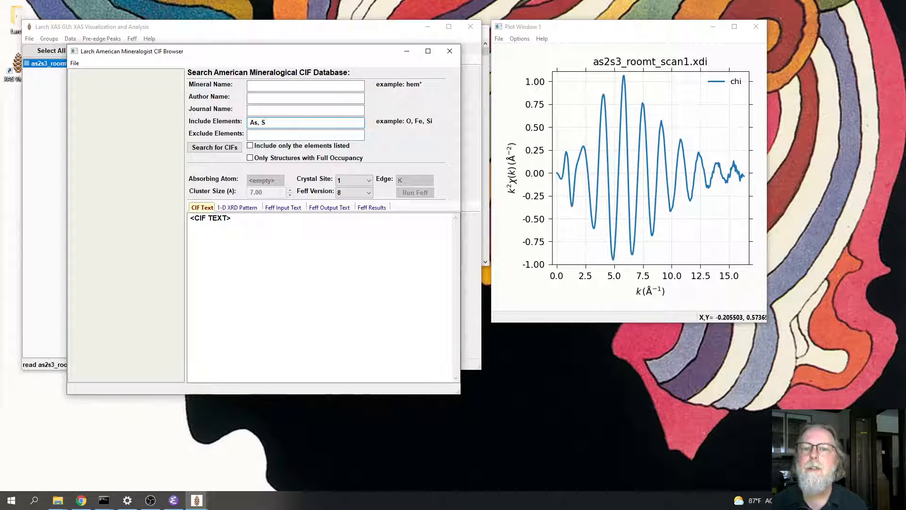
click(250, 146)
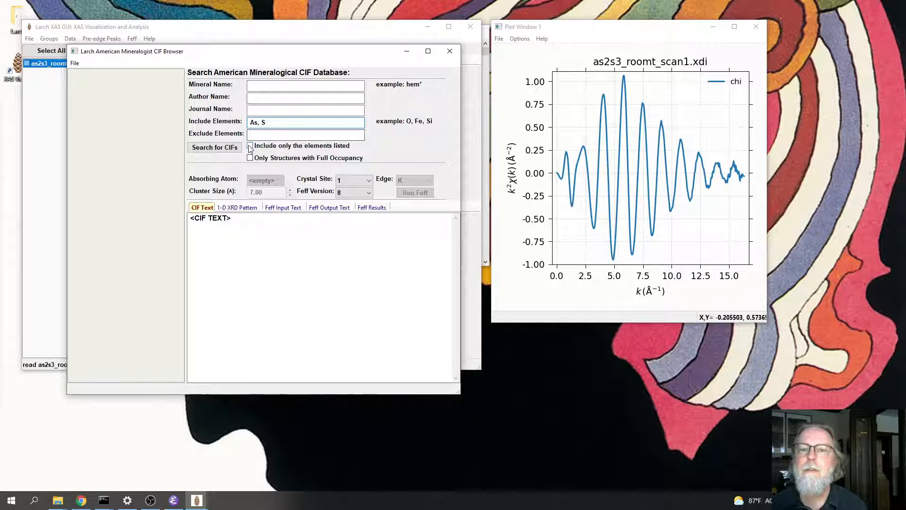
click(220, 151)
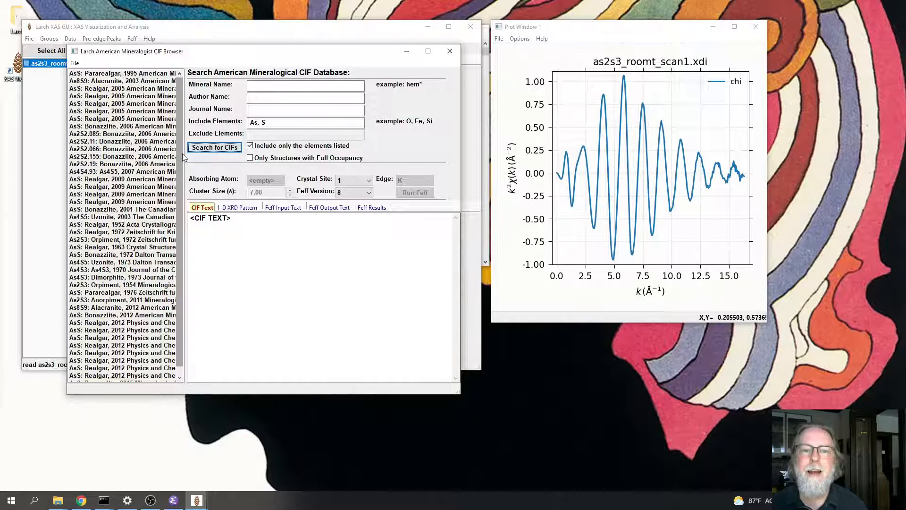
Widen the results list, load the As2S3 Orpiment 1954 Mineralogical Journal structure, and enlarge the browser window
drag(185, 158, 220, 158)
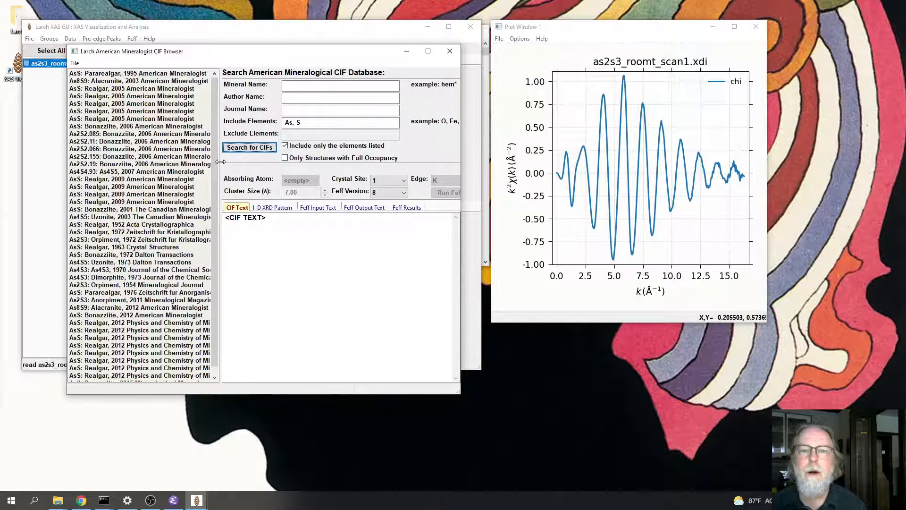
click(101, 239)
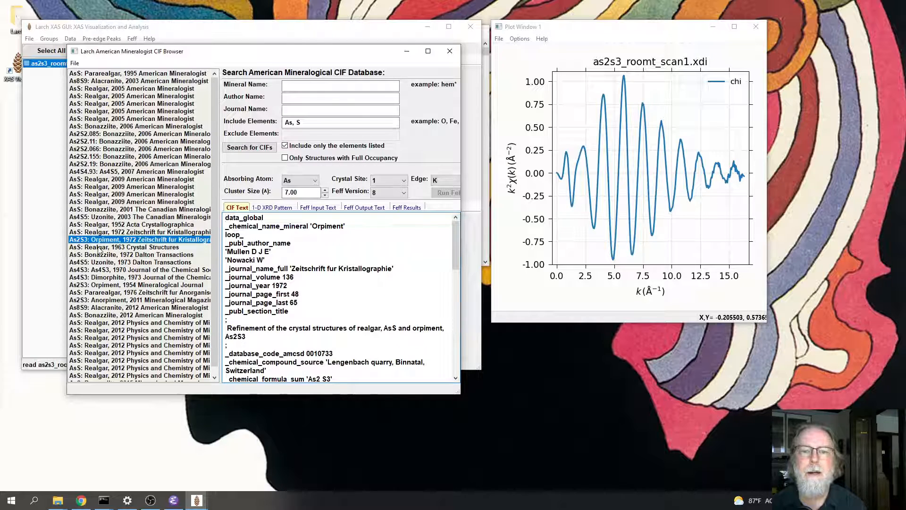
click(92, 286)
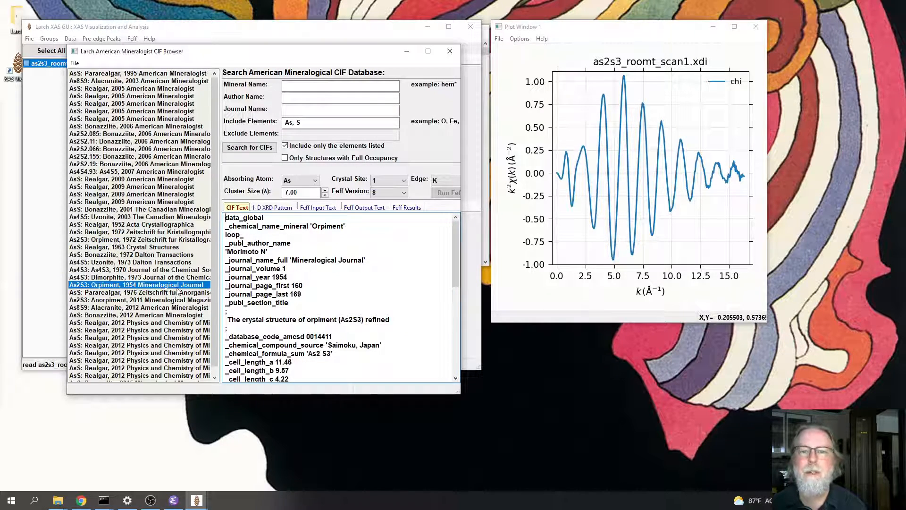
drag(460, 394, 569, 394)
Check the atom sites in the orpiment CIF and choose crystal site 1 for the As absorber to generate the Feff input
scroll(403, 321, down, 1)
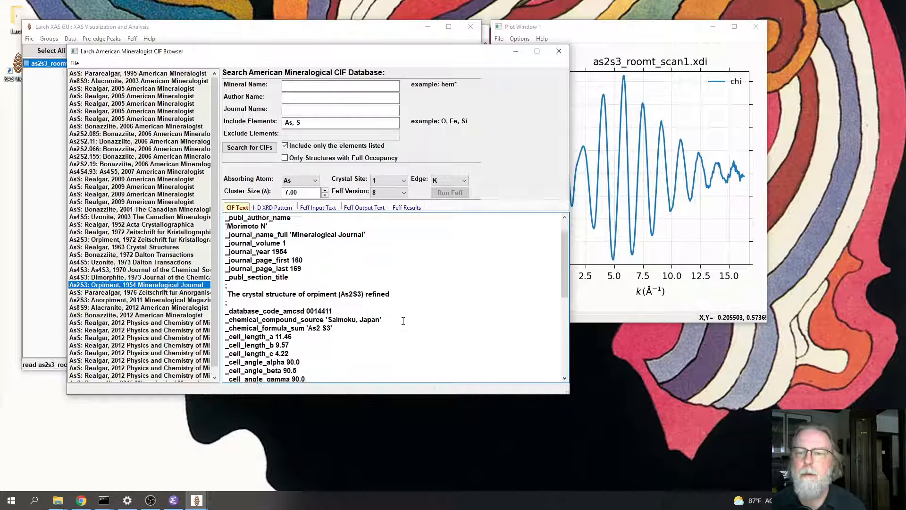
scroll(403, 321, down, 2)
scroll(403, 321, down, 3)
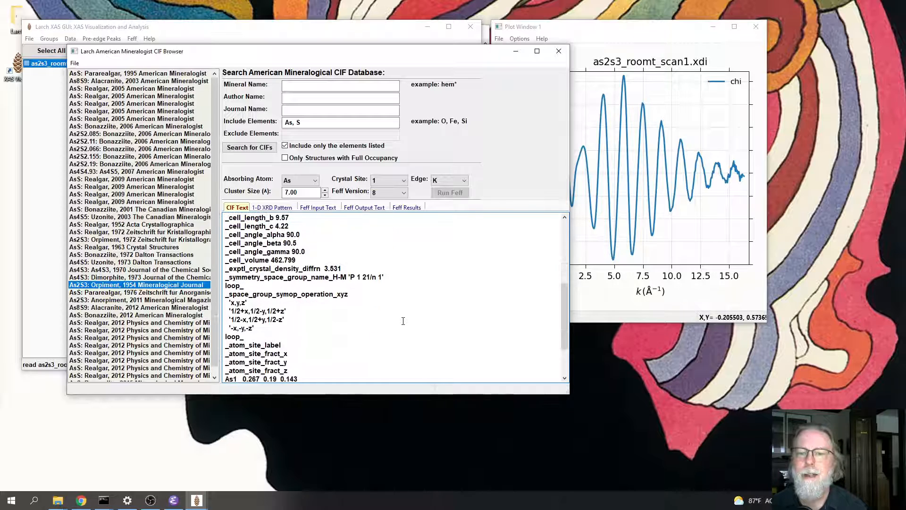
scroll(403, 321, down, 3)
drag(311, 355, 220, 320)
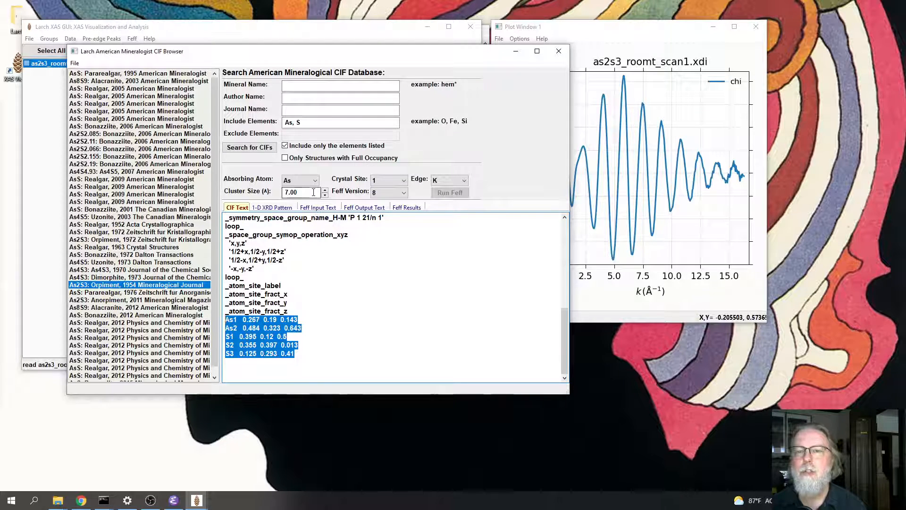
click(395, 181)
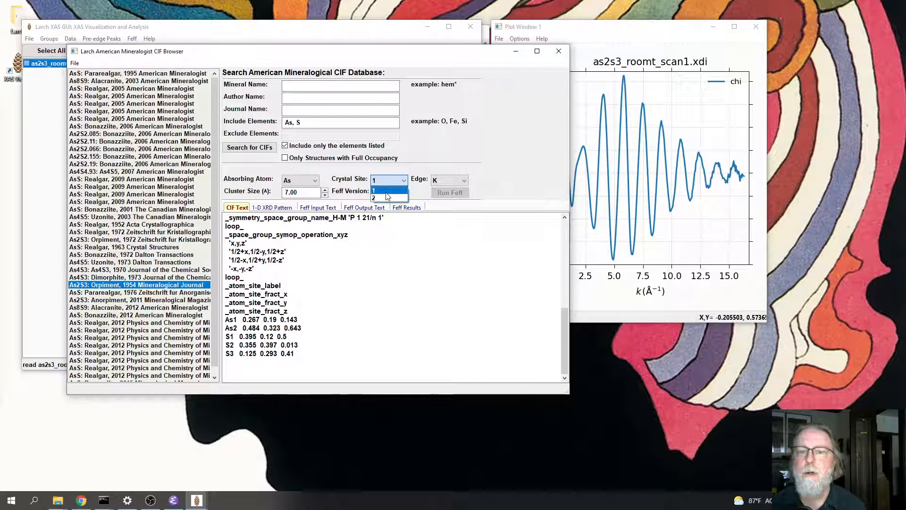
click(386, 191)
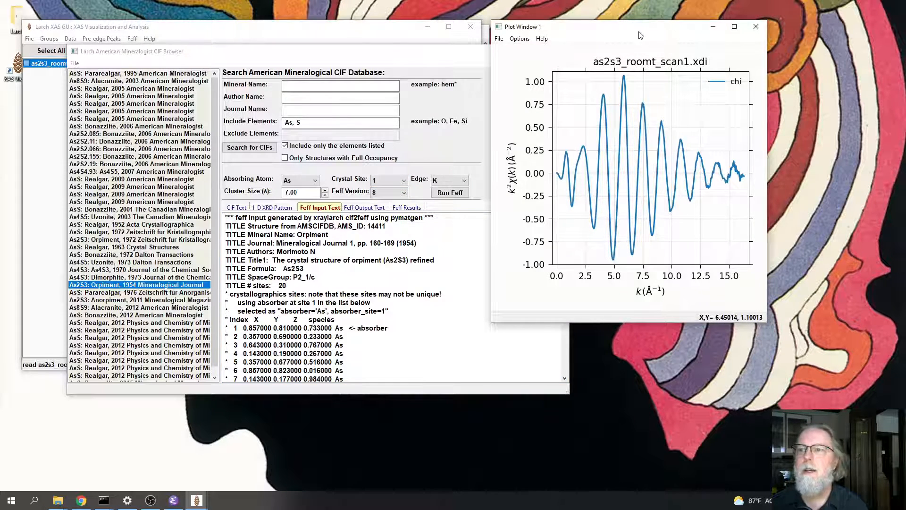
Separate the plot and browser windows and examine the Feff input's control settings, potentials and nearest-neighbour atom list
drag(635, 35, 708, 34)
drag(503, 52, 483, 52)
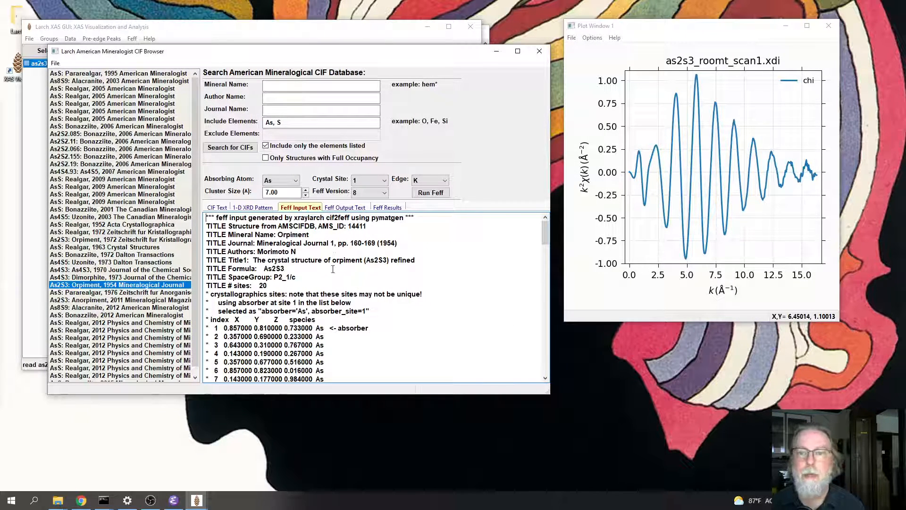
scroll(331, 281, down, 5)
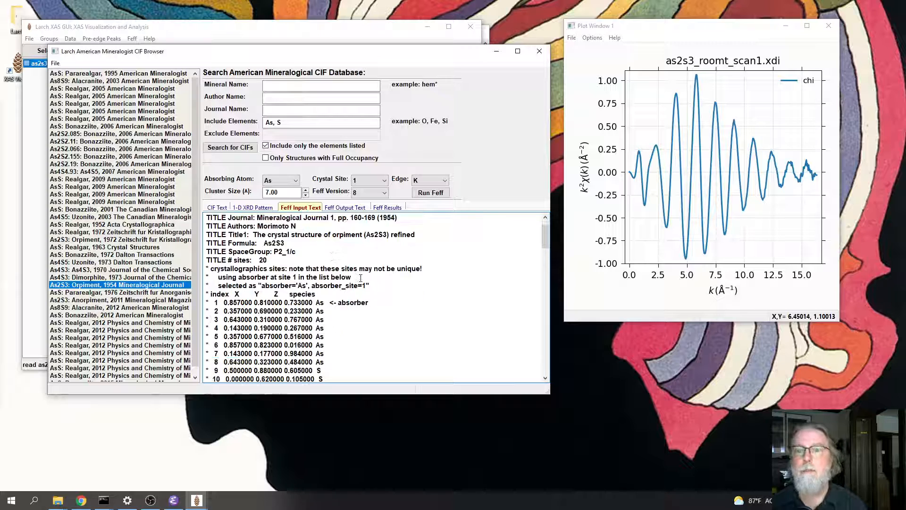
scroll(360, 272, down, 5)
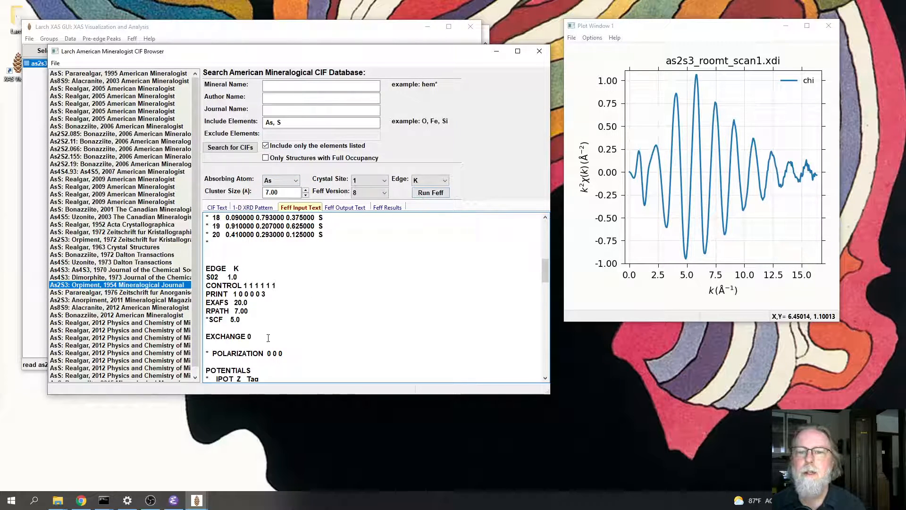
scroll(268, 335, down, 2)
drag(214, 337, 250, 337)
scroll(275, 325, down, 2)
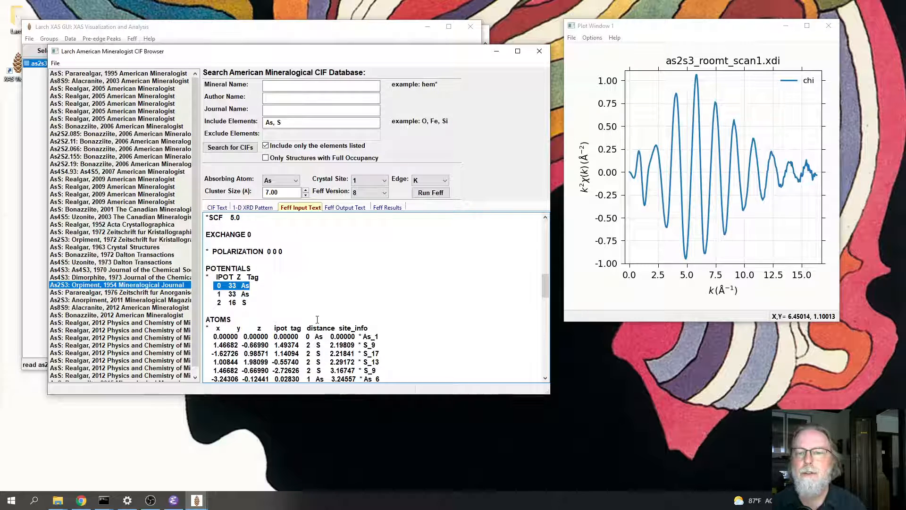
scroll(331, 326, down, 2)
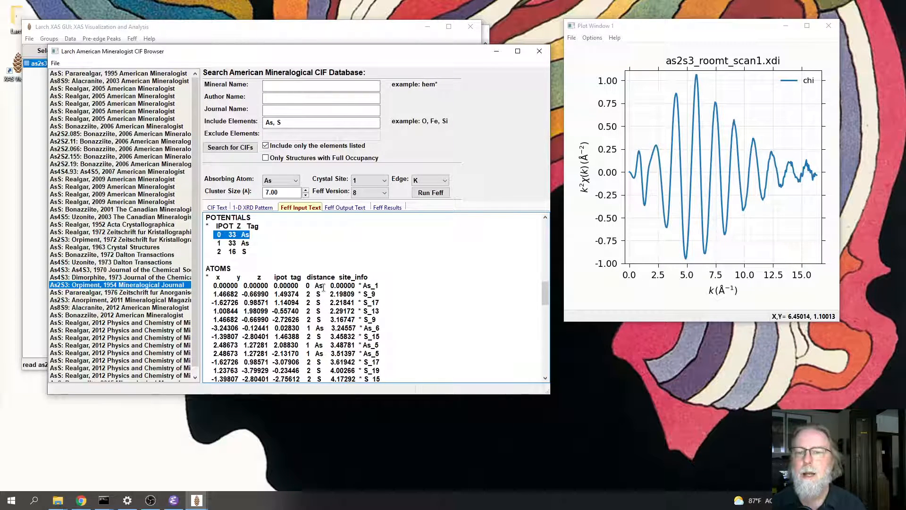
drag(310, 293, 383, 319)
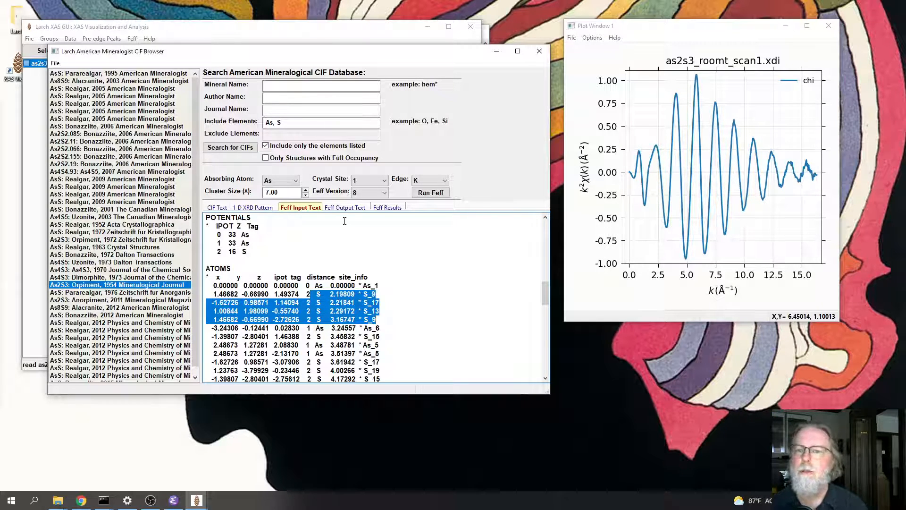
Set the Feff cluster size to 6 Å and regenerate the input text
drag(294, 192, 262, 192)
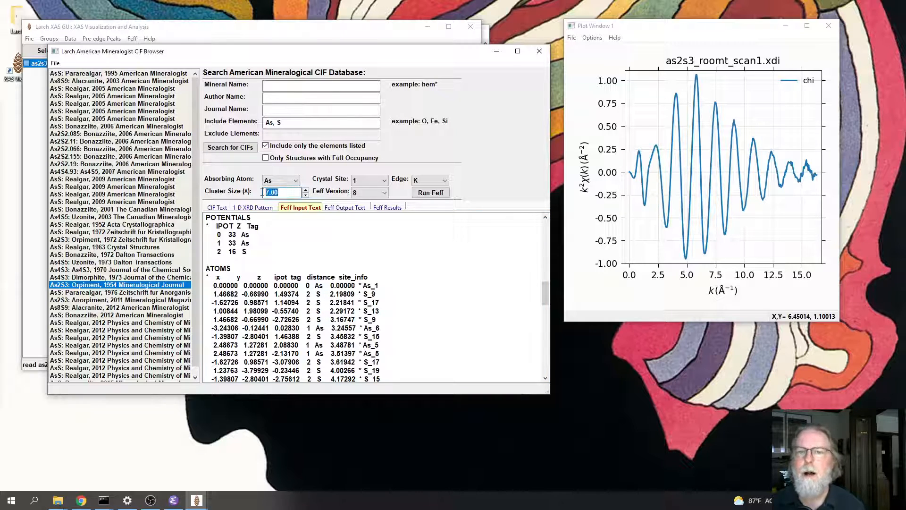
text(6)
key(Return)
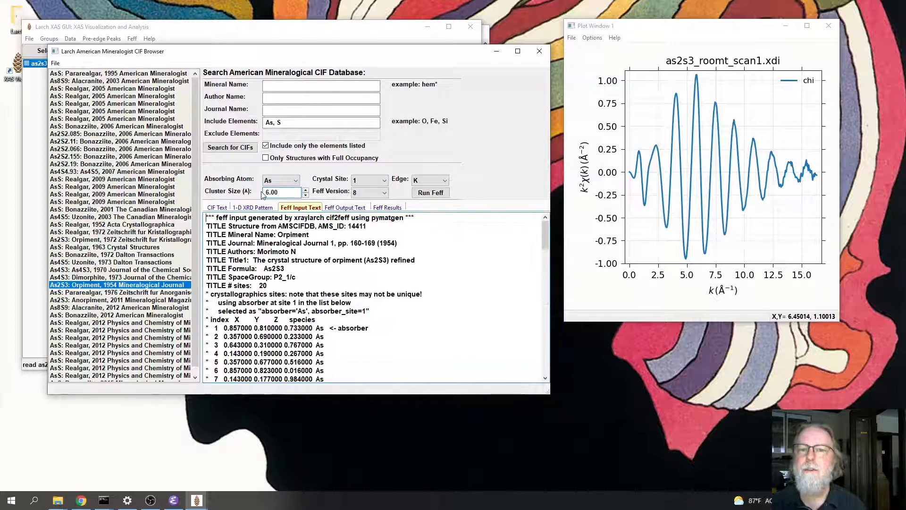
Run Feff for the orpiment cluster, examine the resulting scattering paths in the enlarged results list, and close the CIF browser
click(430, 193)
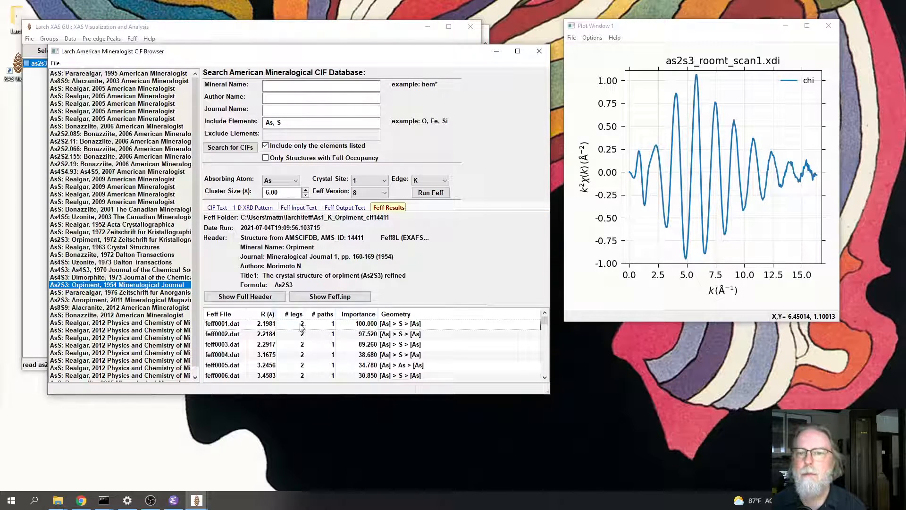
click(298, 326)
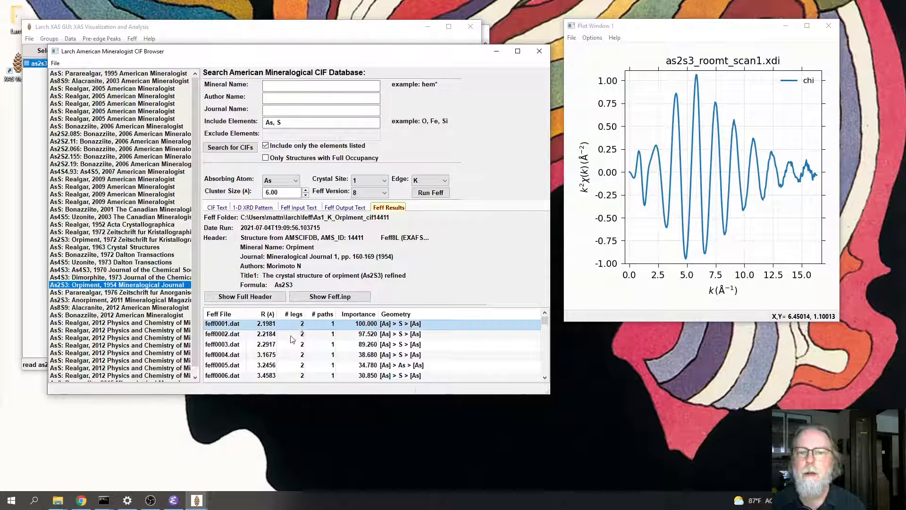
click(291, 335)
scroll(389, 334, down, 2)
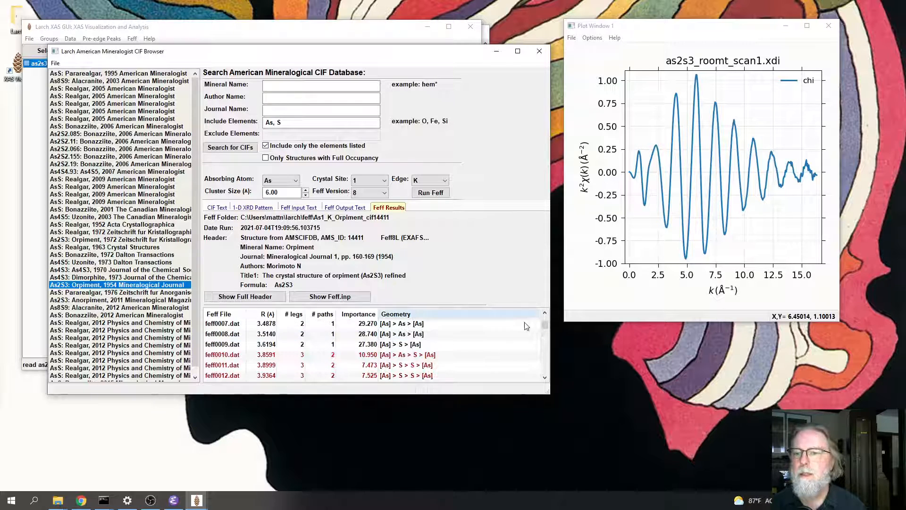
drag(546, 397, 585, 453)
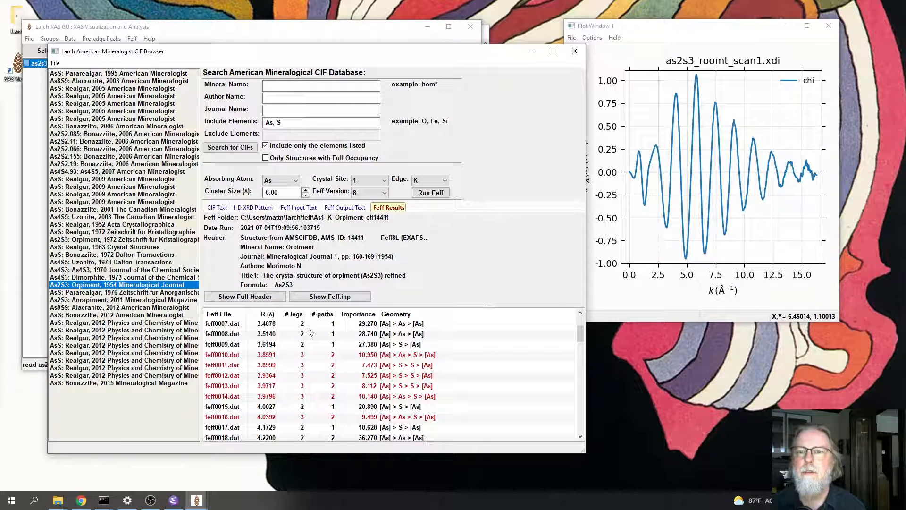
click(575, 51)
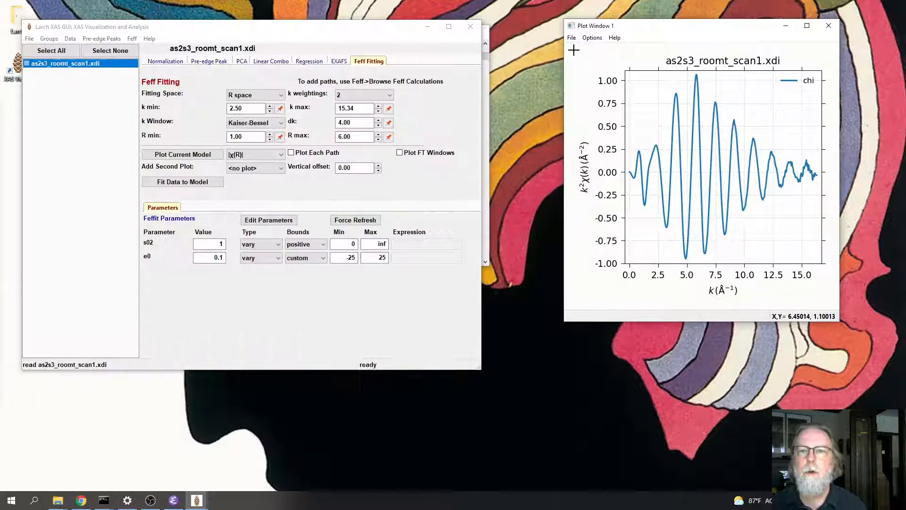
Open the stored Feff calculations and load the results of As1_K_Orpiment_cif14411
drag(193, 29, 211, 29)
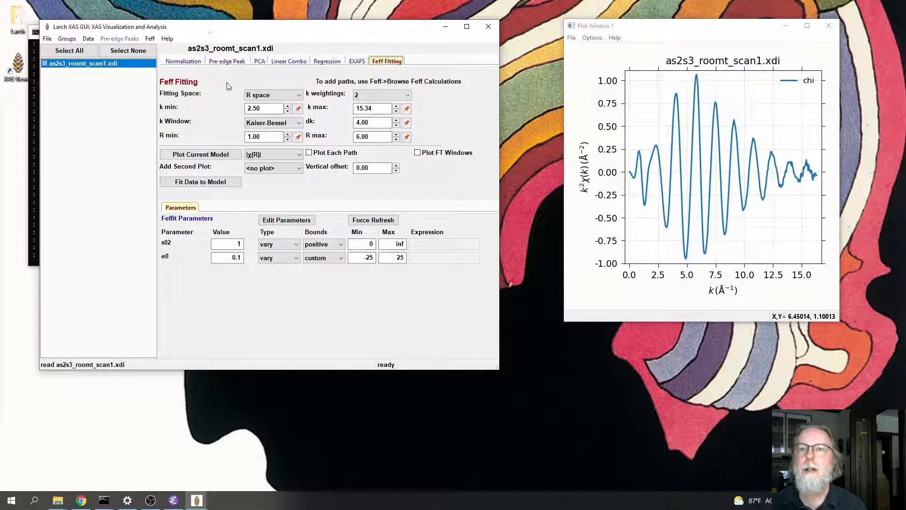
click(149, 39)
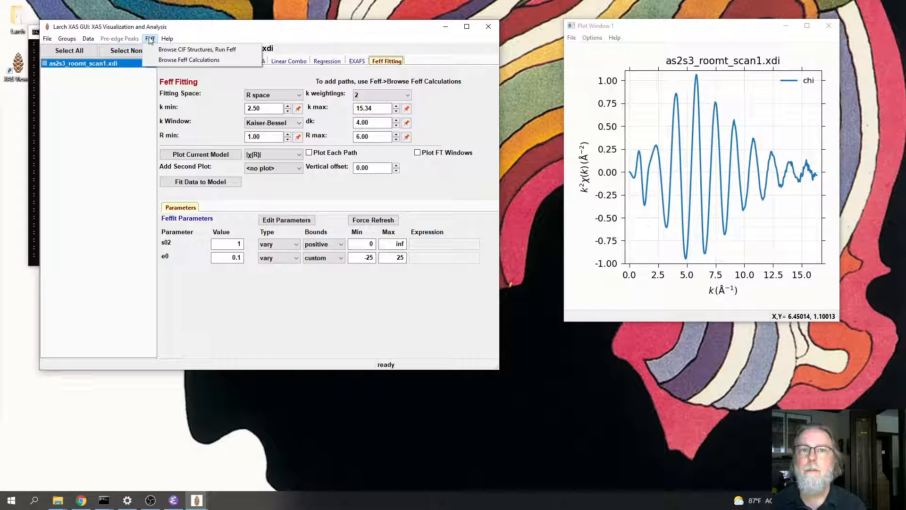
click(170, 60)
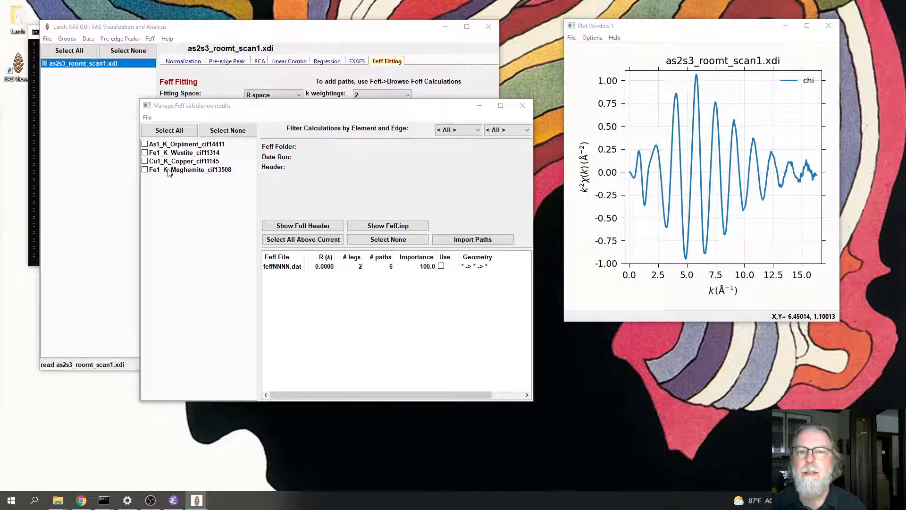
click(192, 145)
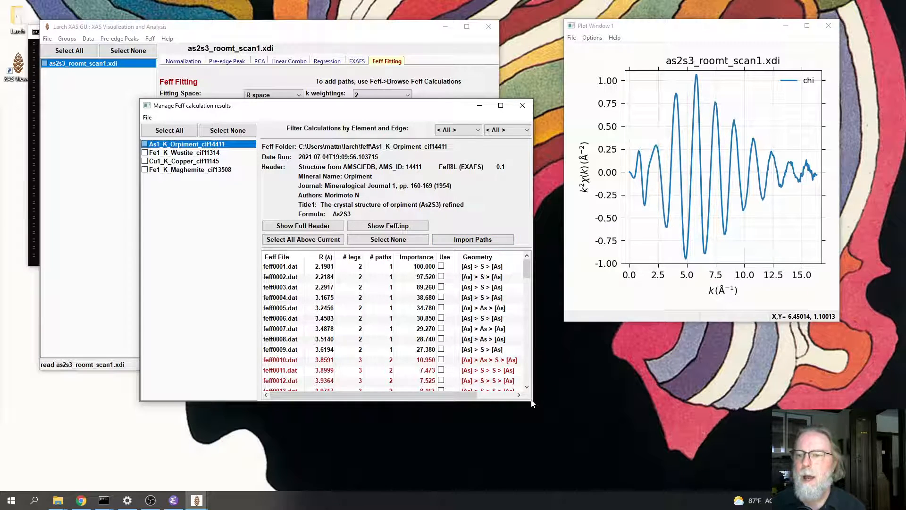
Import the feff0003.dat As–S path into the Feff fitting model and bring up its path settings
click(358, 268)
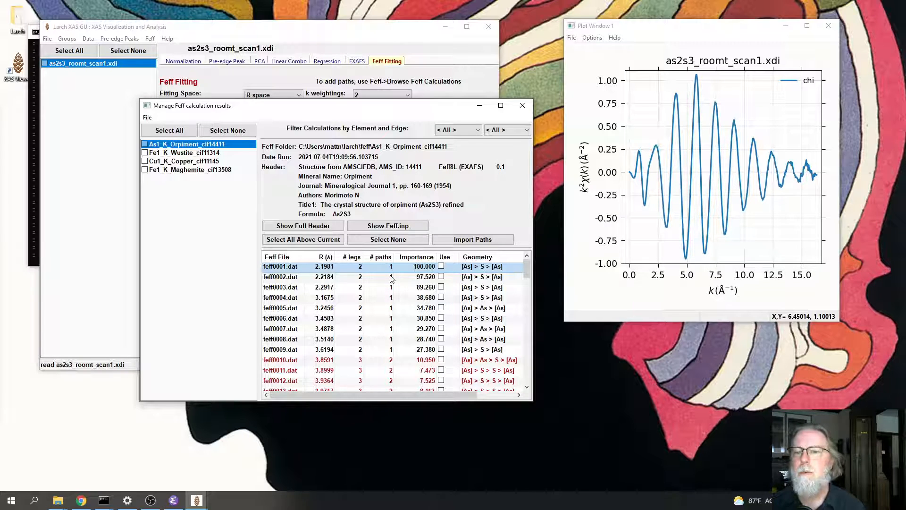
click(441, 289)
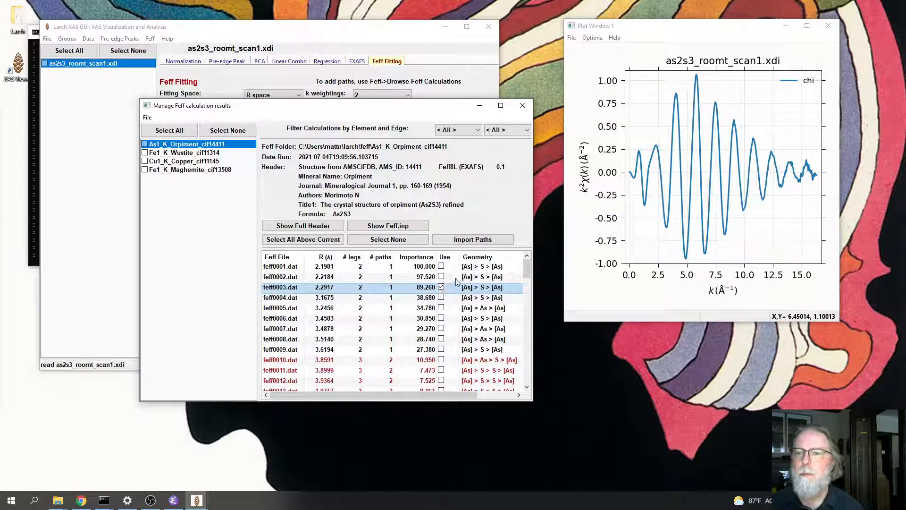
click(461, 241)
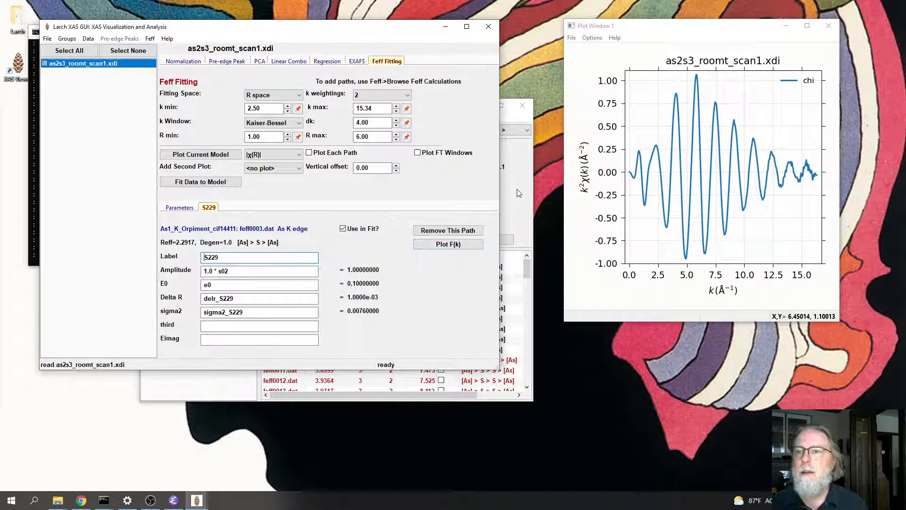
click(519, 192)
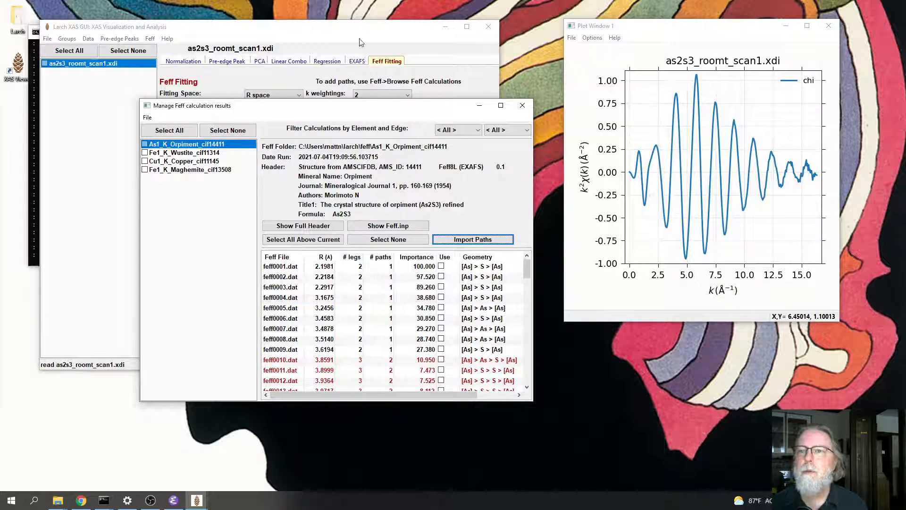
click(373, 30)
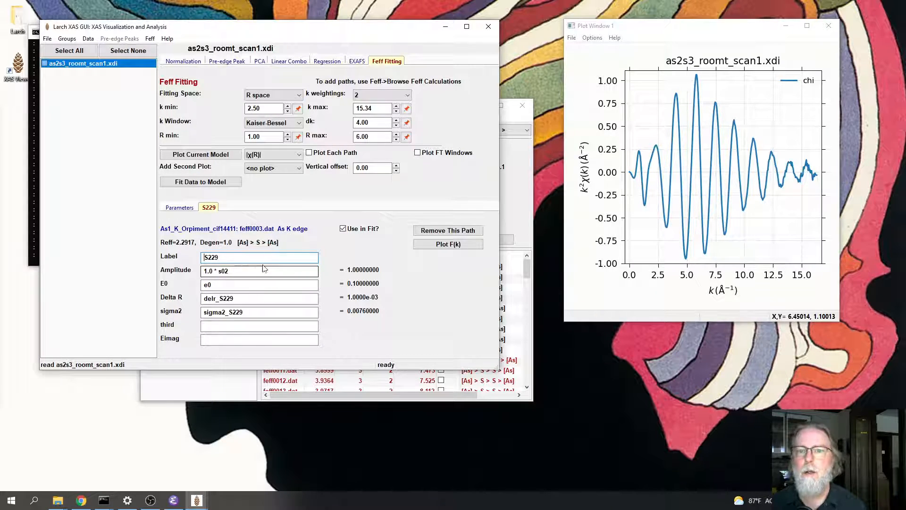
Move the Feff results window aside, plot F(k) for the S229 path, and close the plot after viewing
click(514, 194)
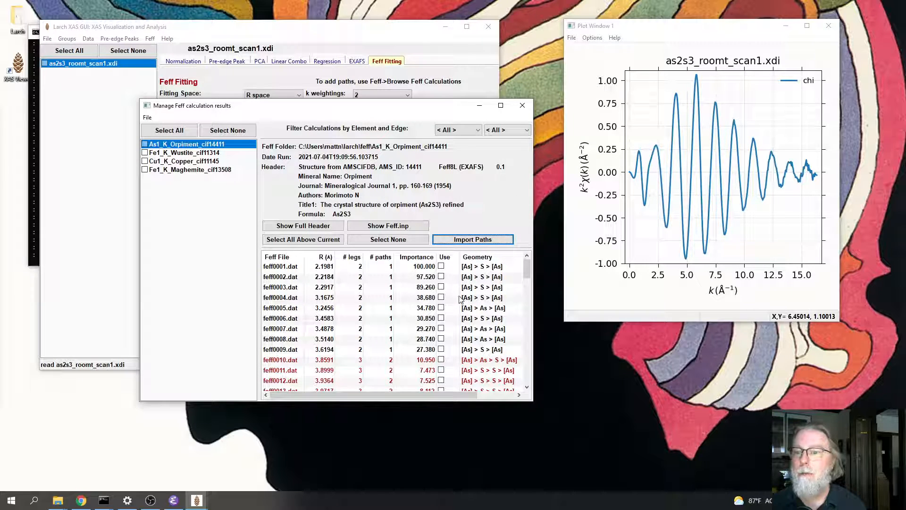
drag(417, 110, 458, 147)
click(459, 114)
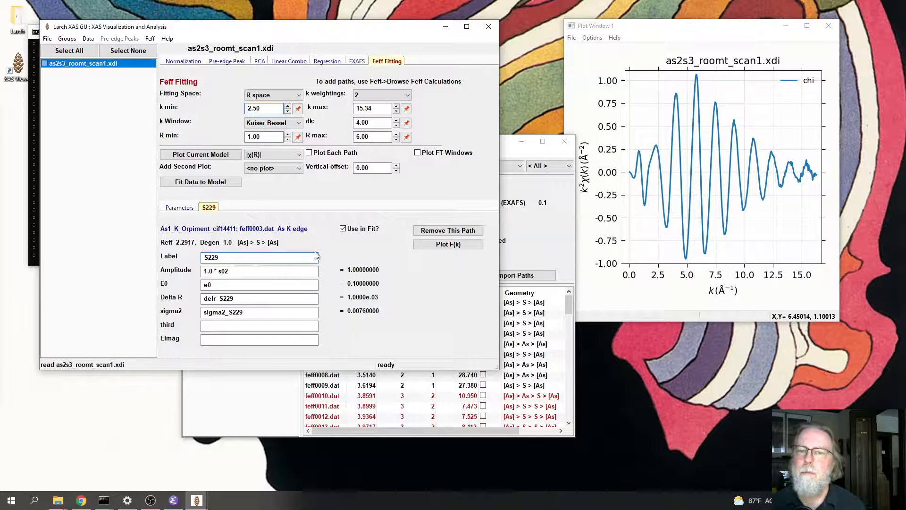
click(431, 245)
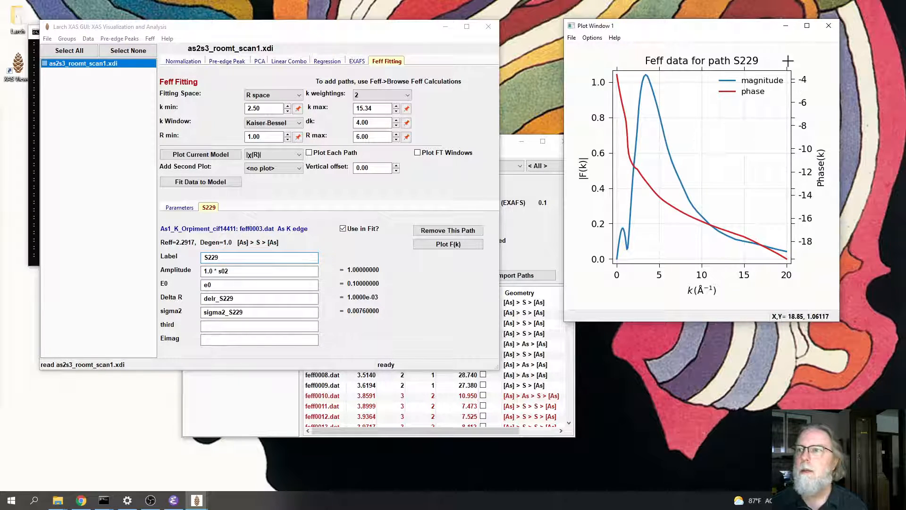
click(829, 26)
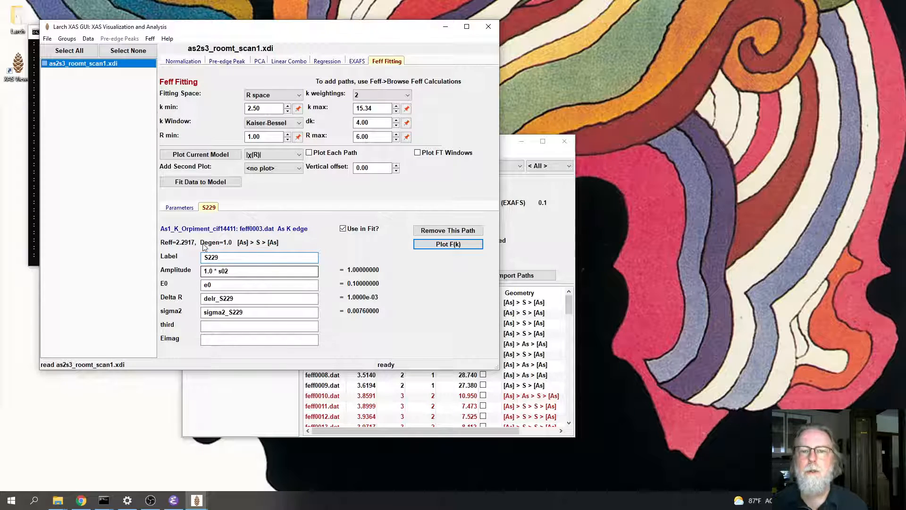
Set the S229 path's amplitude to 4.0 * s02 and review its s02, E0 and sigma2 expressions
click(207, 270)
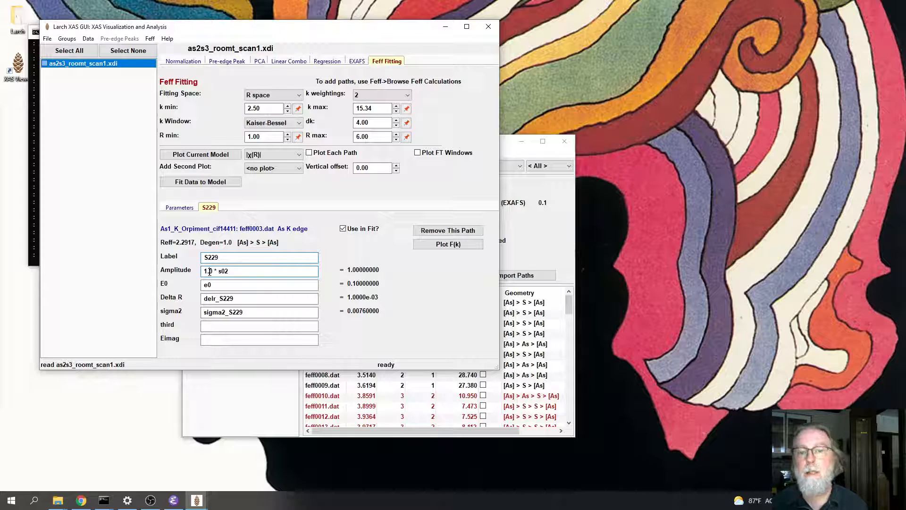
key(BackSpace)
text(4)
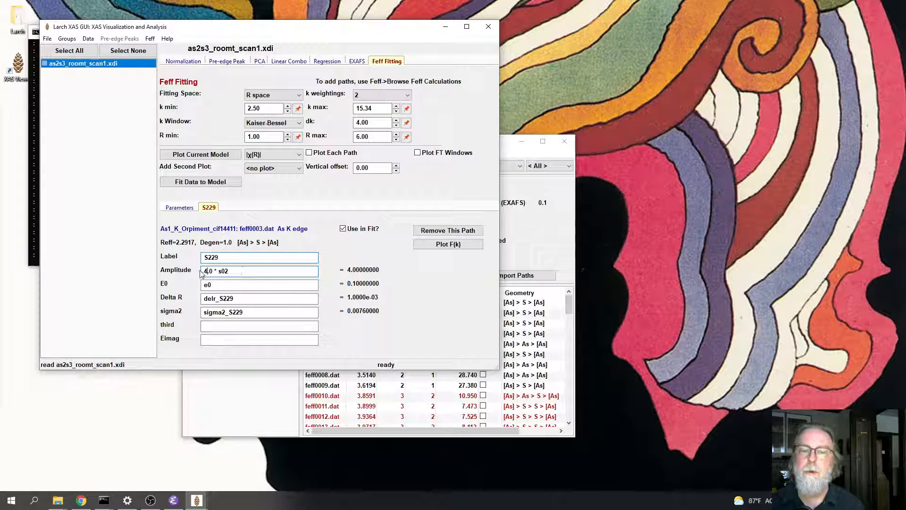
drag(218, 270, 230, 271)
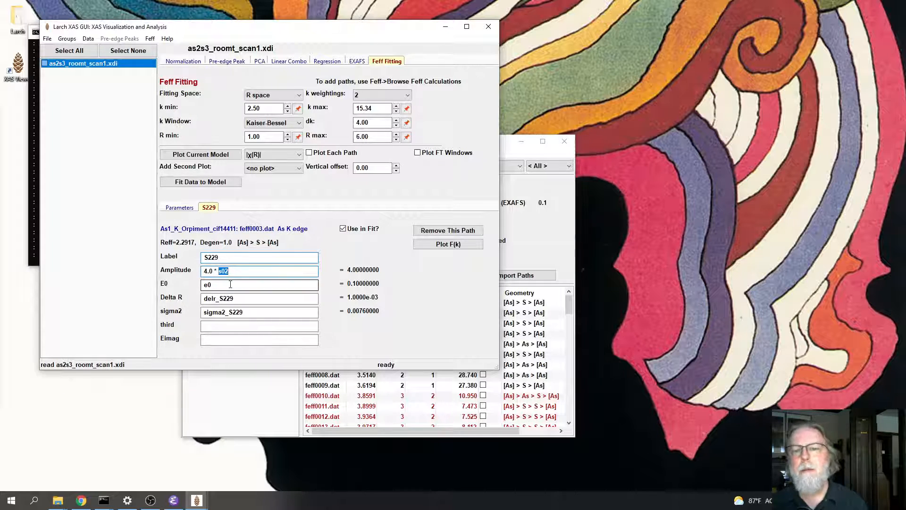
double_click(213, 285)
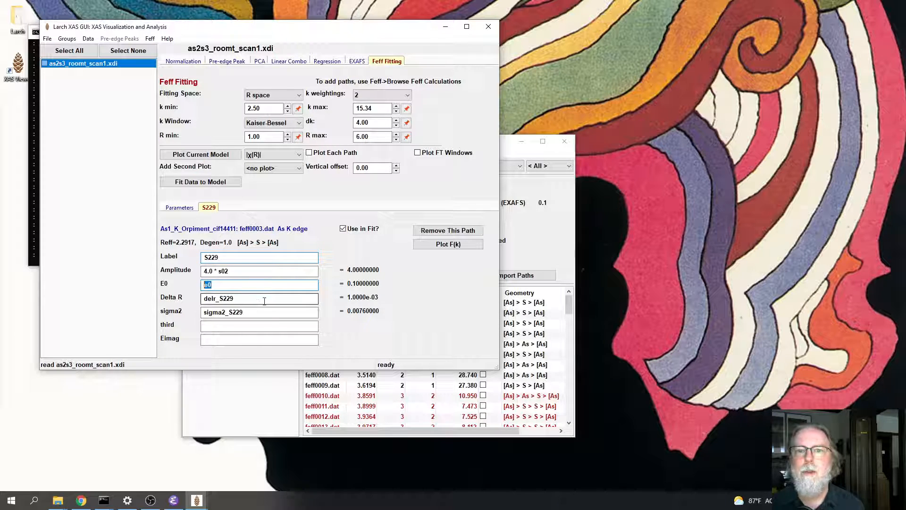
click(249, 315)
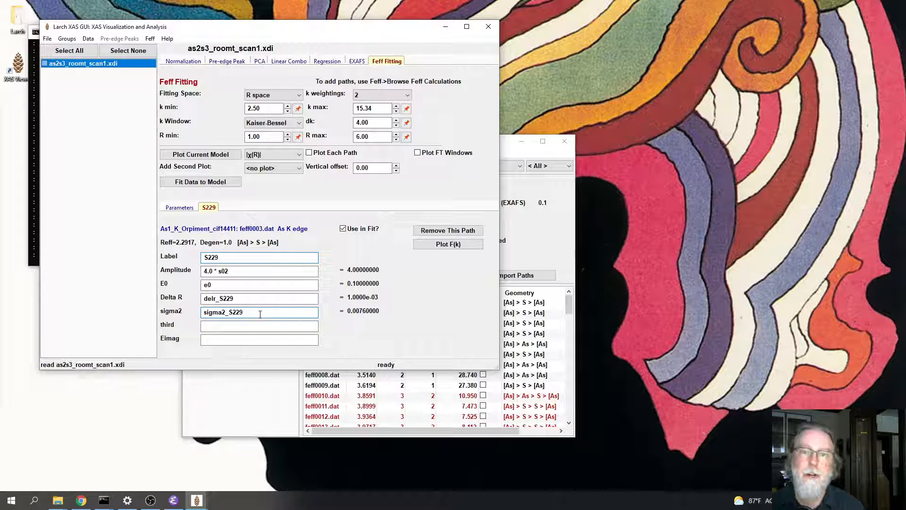
key(Return)
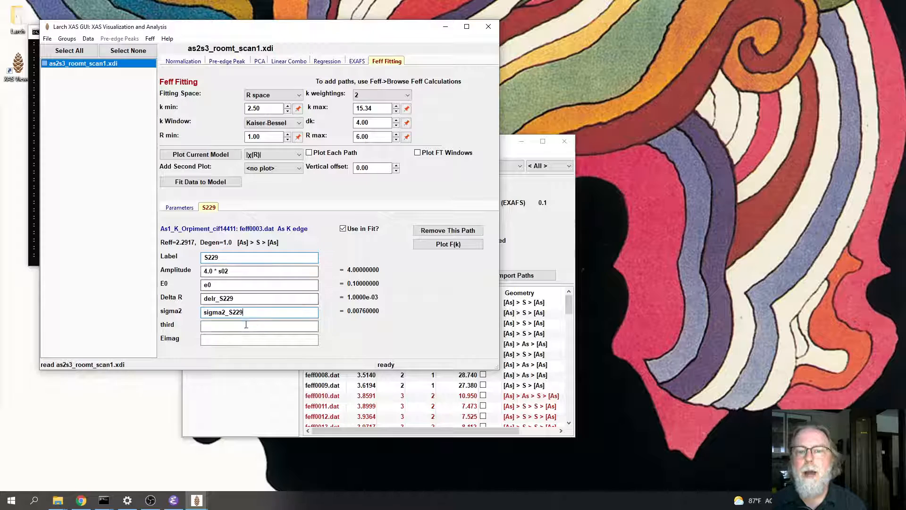
Review the fit parameters, checking the type options and bounds for delr_S229 and the value and bounds for sigma2_S229
click(182, 209)
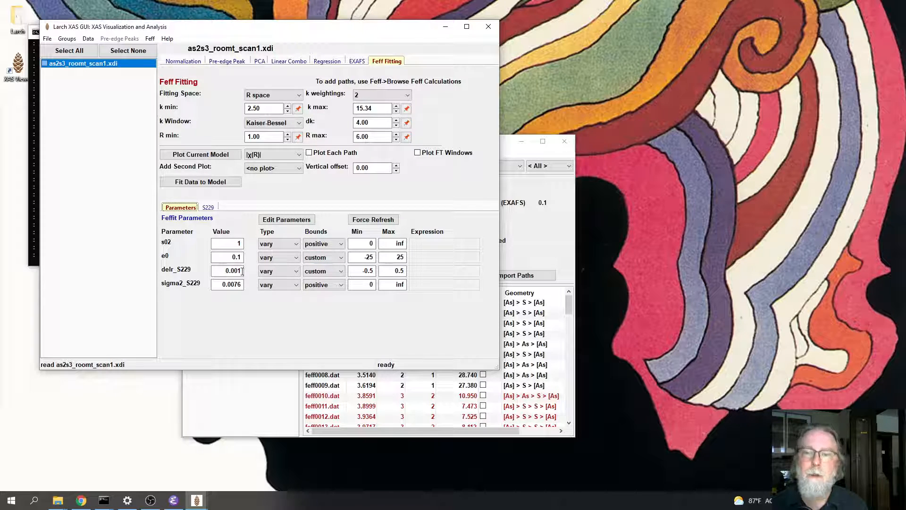
click(285, 272)
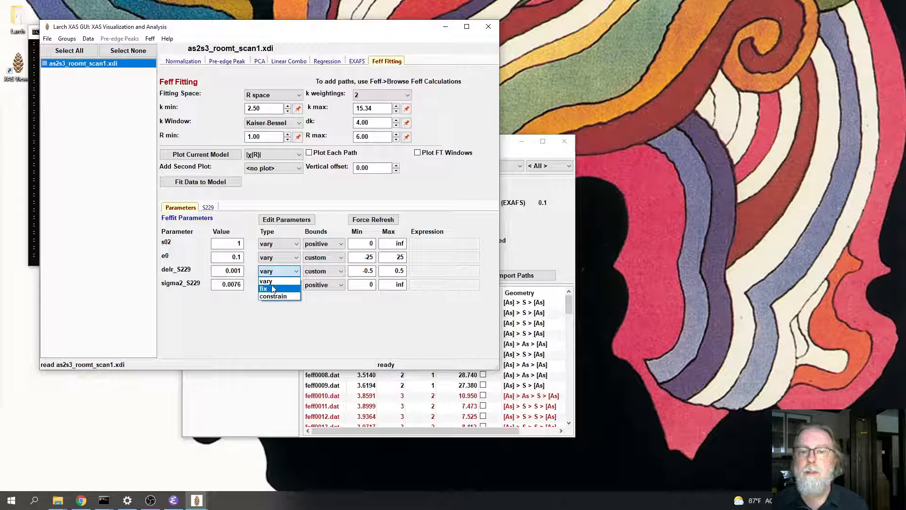
click(222, 321)
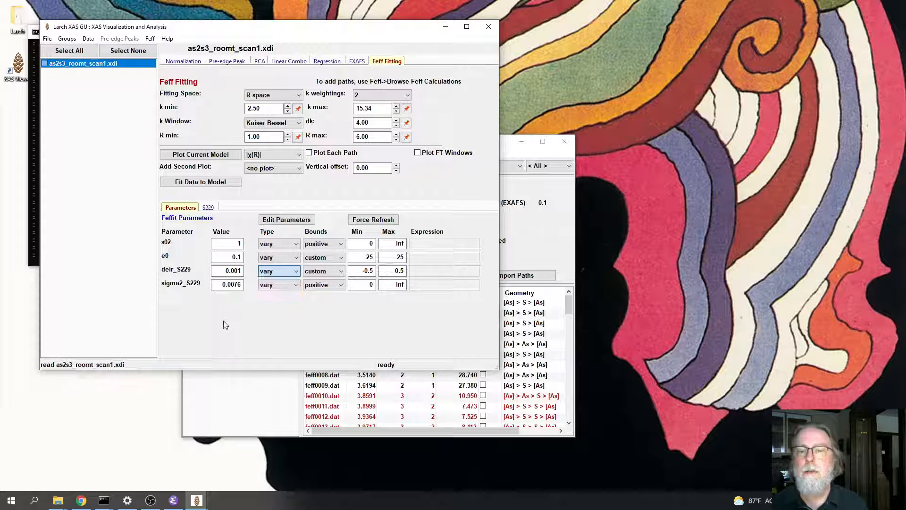
click(403, 271)
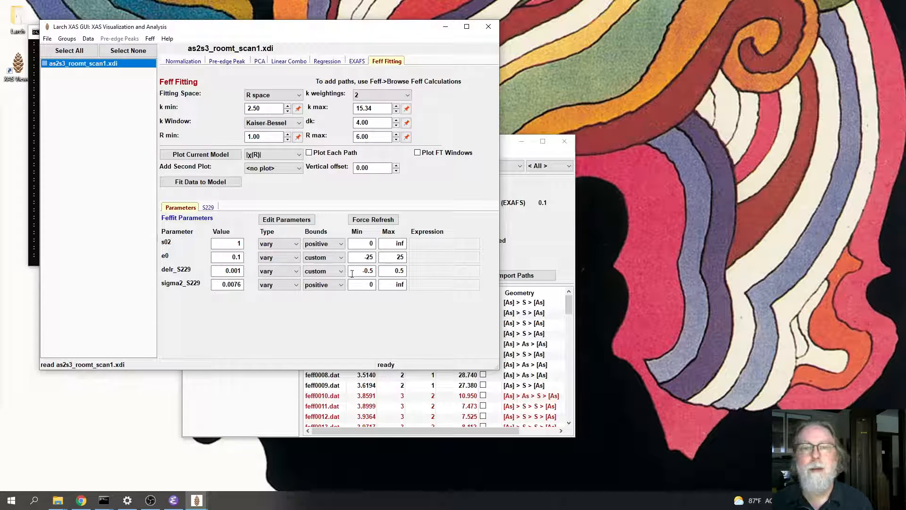
click(232, 285)
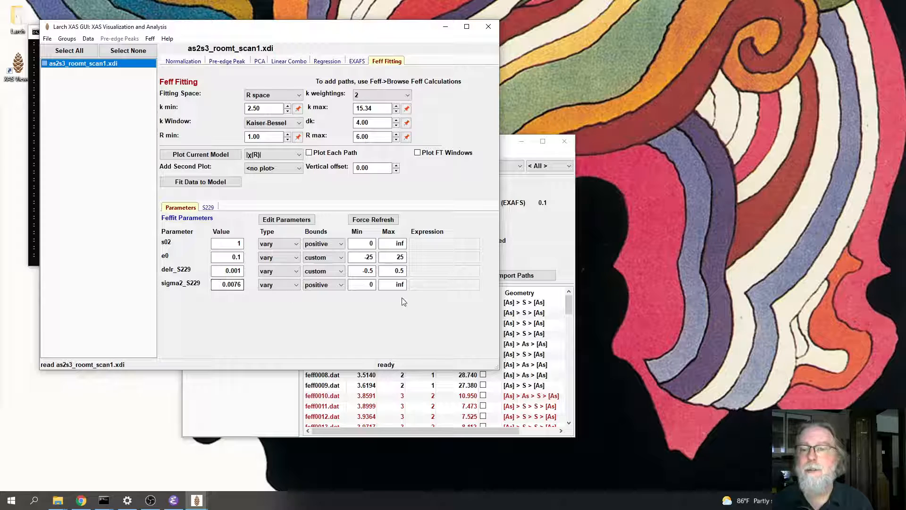
click(367, 284)
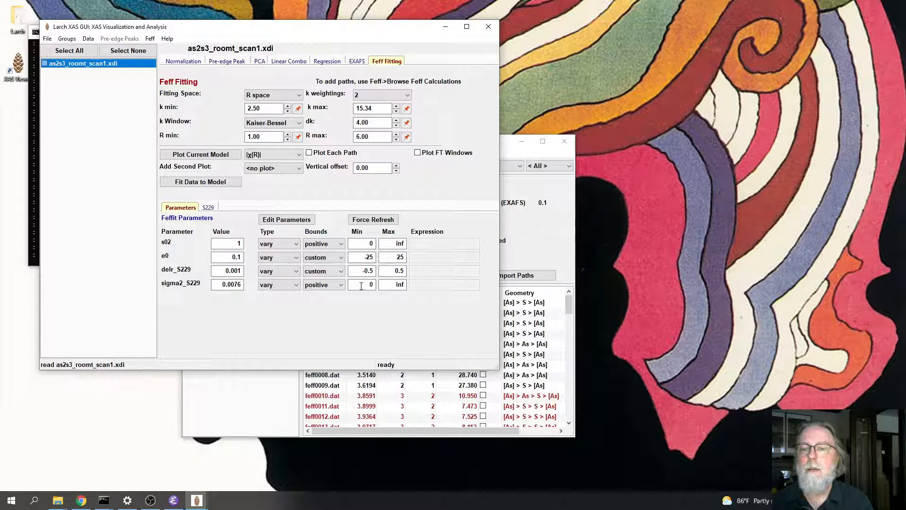
Try unbound limits for sigma2_S229 and restore its positive bounds
click(333, 285)
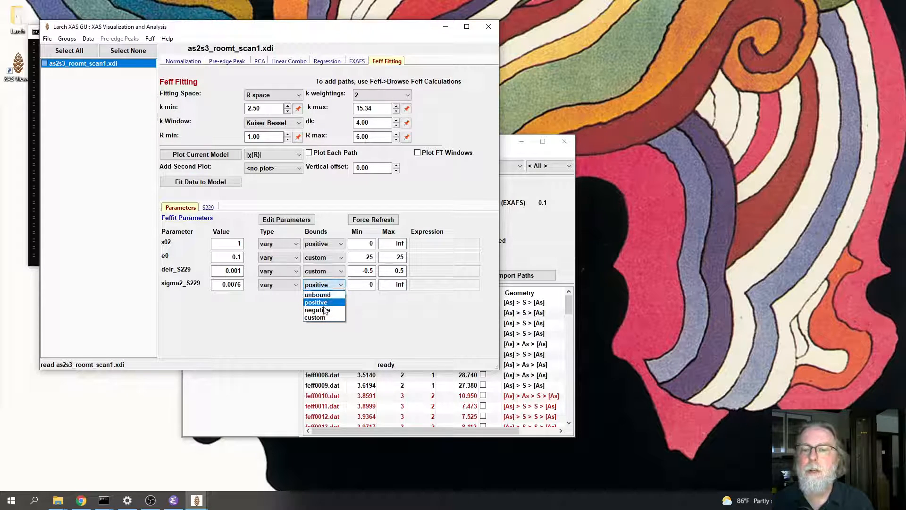
click(323, 295)
click(328, 287)
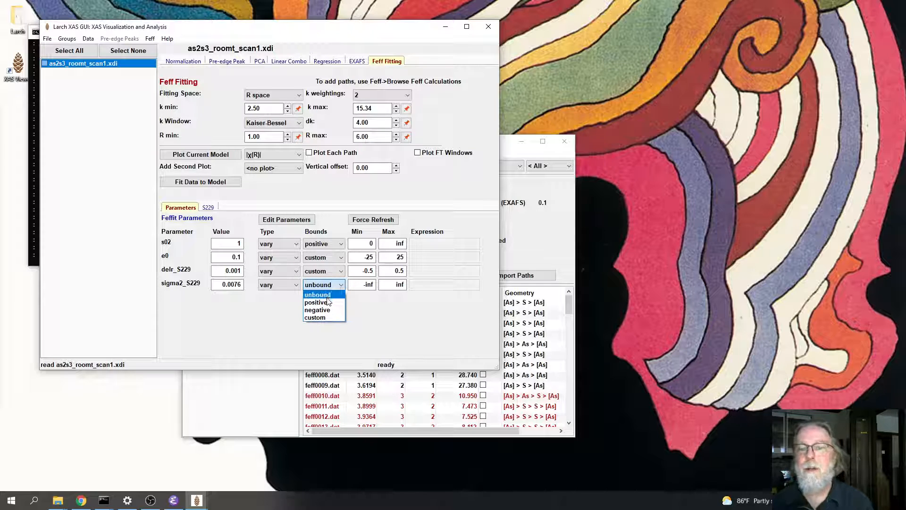
click(329, 302)
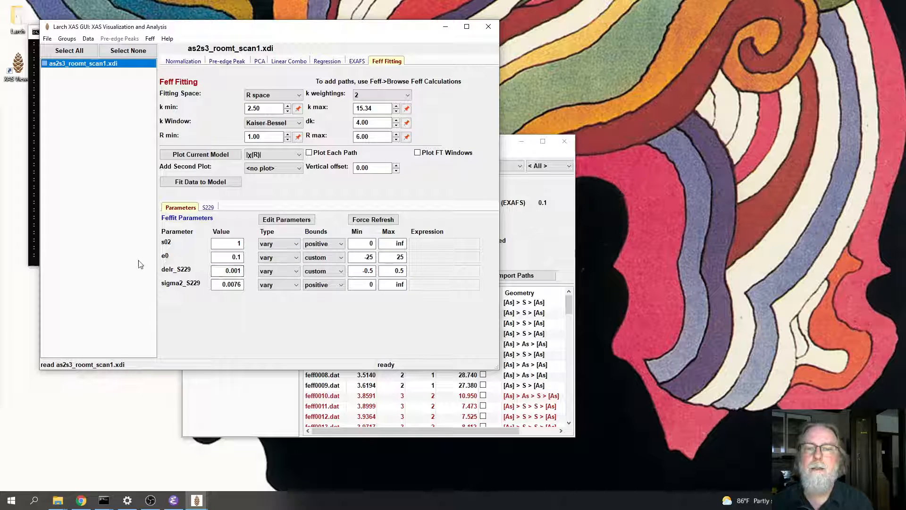
Set the bounds of the e0 parameter to unbound
click(317, 258)
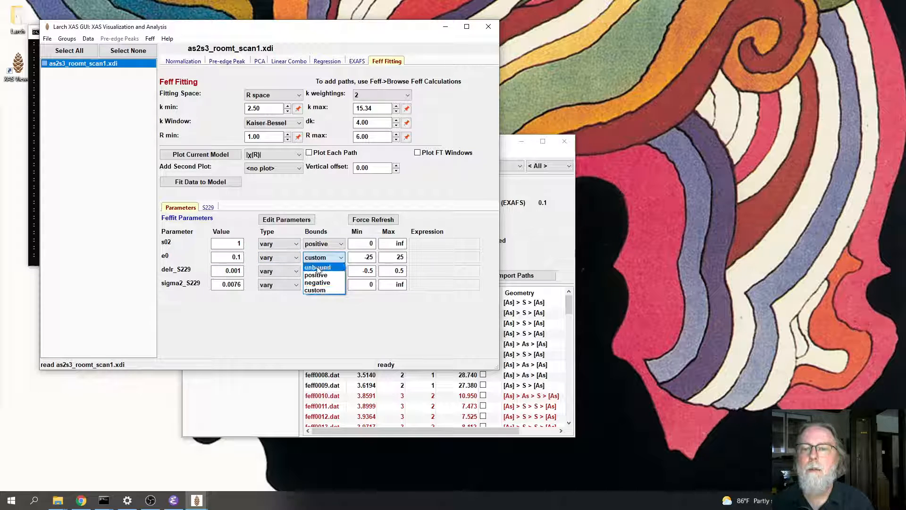
click(318, 268)
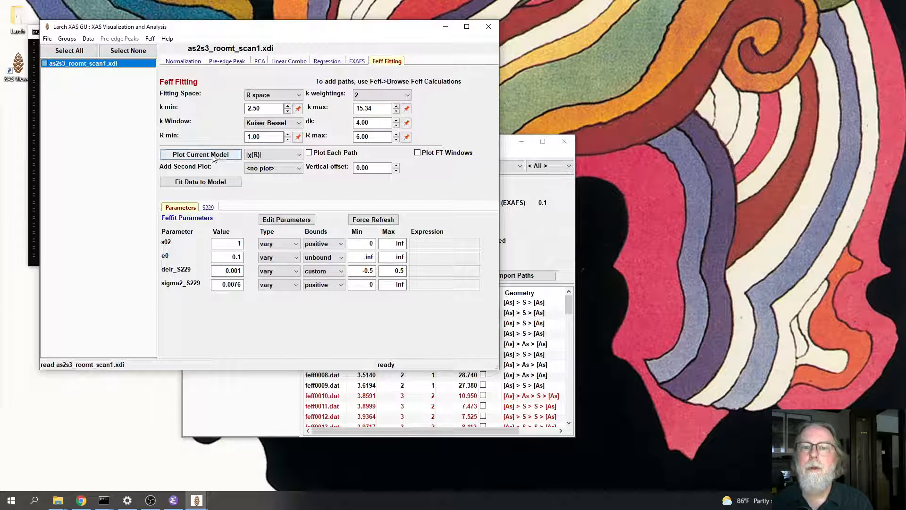
Set the e0 parameter's starting value to 2 and check how the S229 path evaluates E0
click(208, 207)
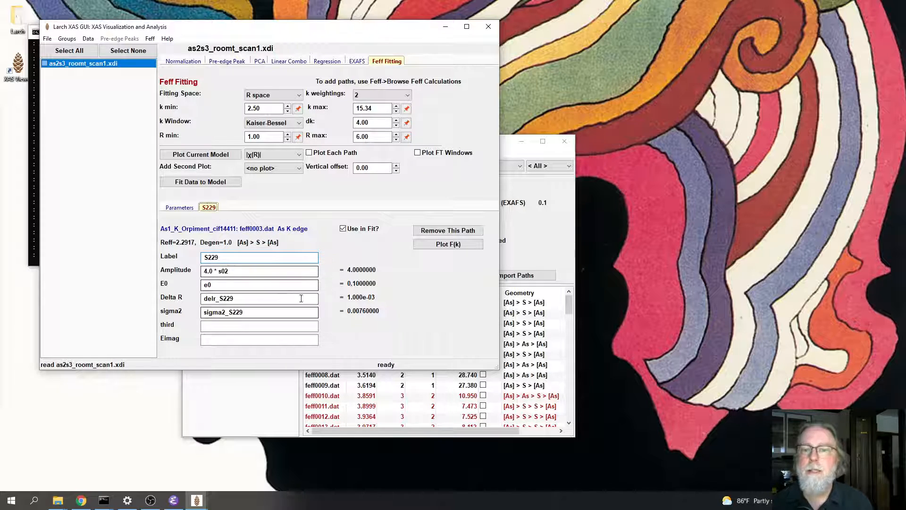
click(190, 209)
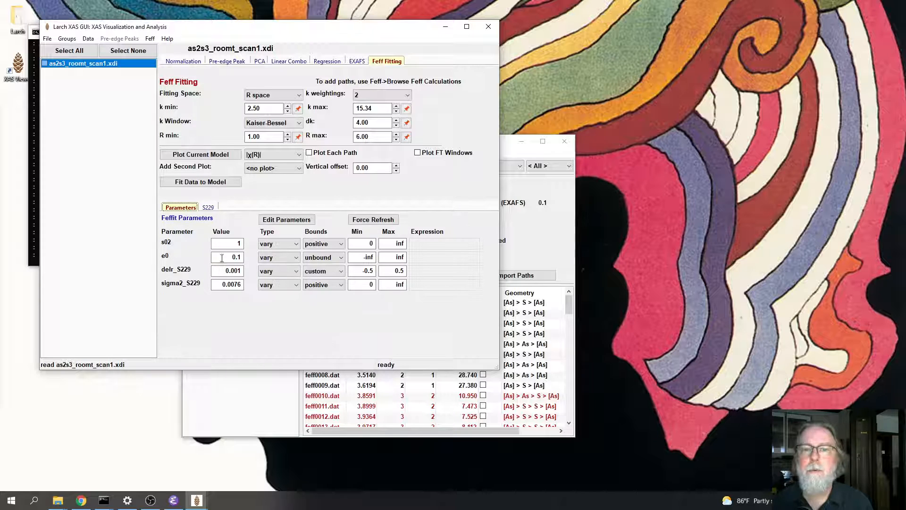
double_click(245, 259)
text(0)
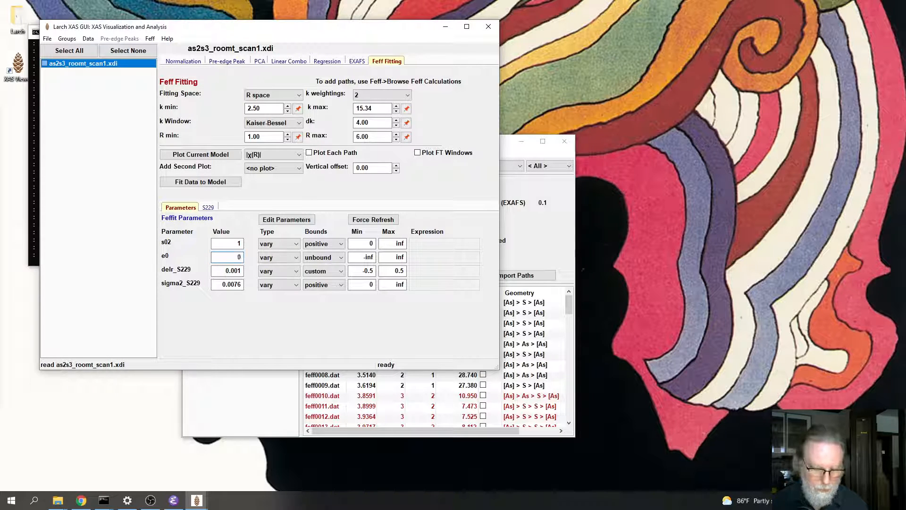
text(.52)
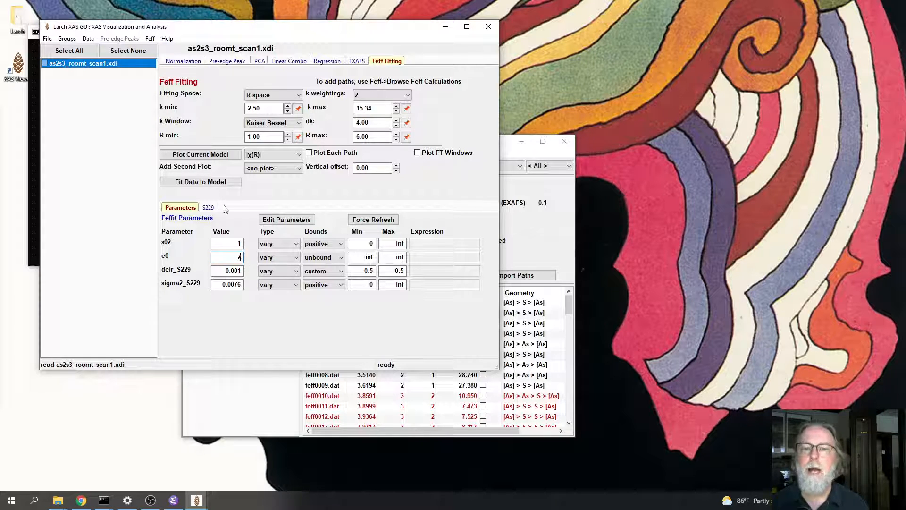
click(208, 208)
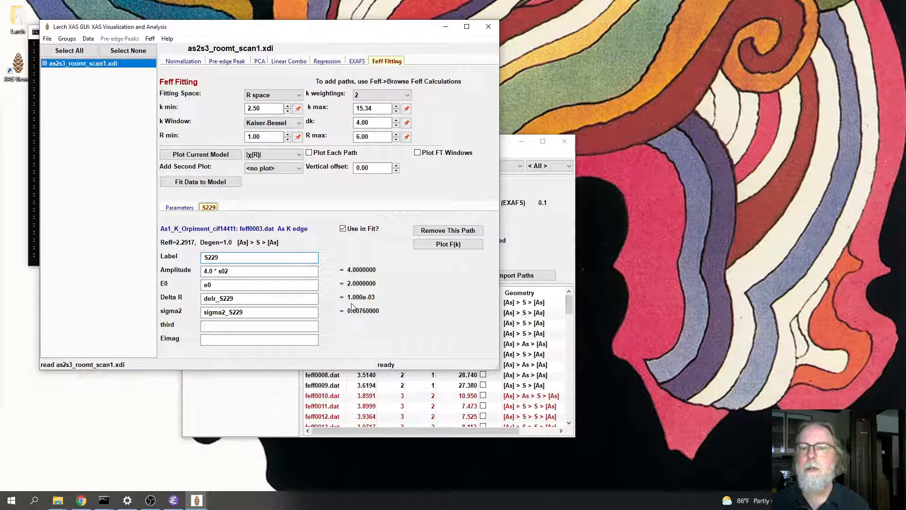
click(180, 208)
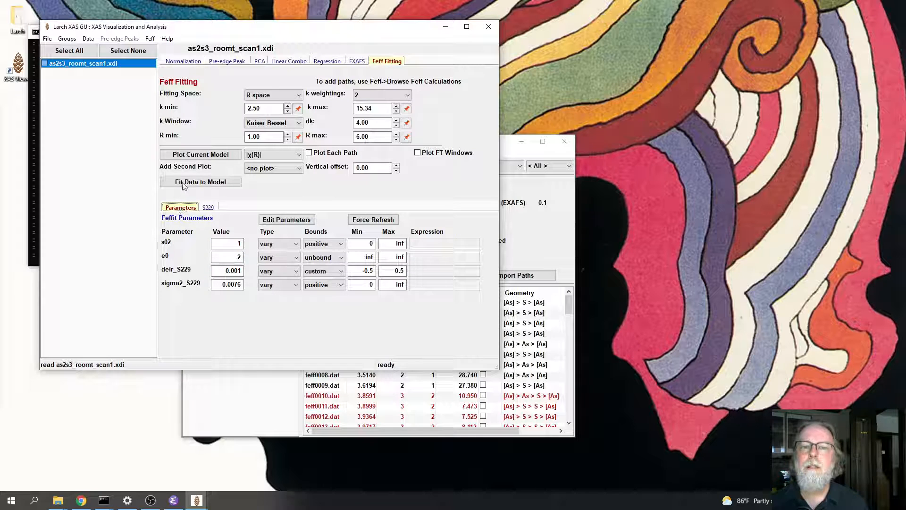
Plot the current model against the data as |χ(R)| and place the plot window beside the fitting window
click(190, 156)
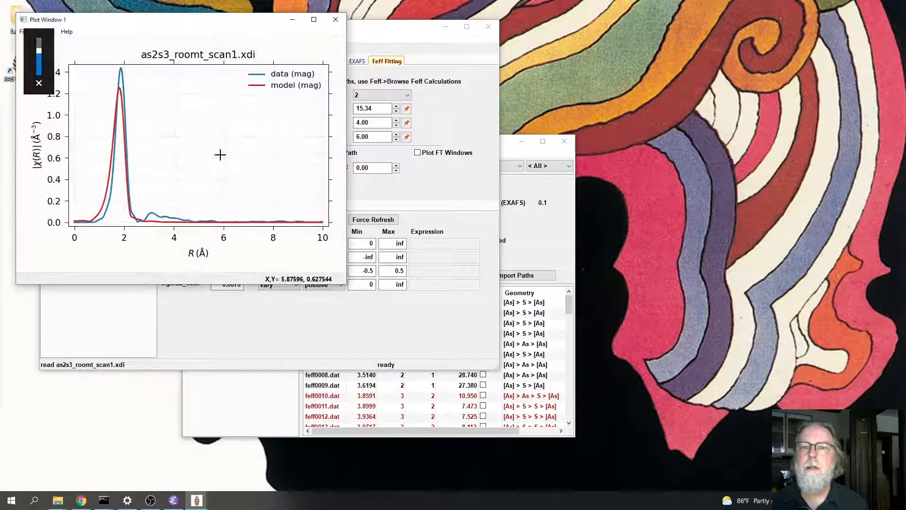
drag(164, 25, 654, 97)
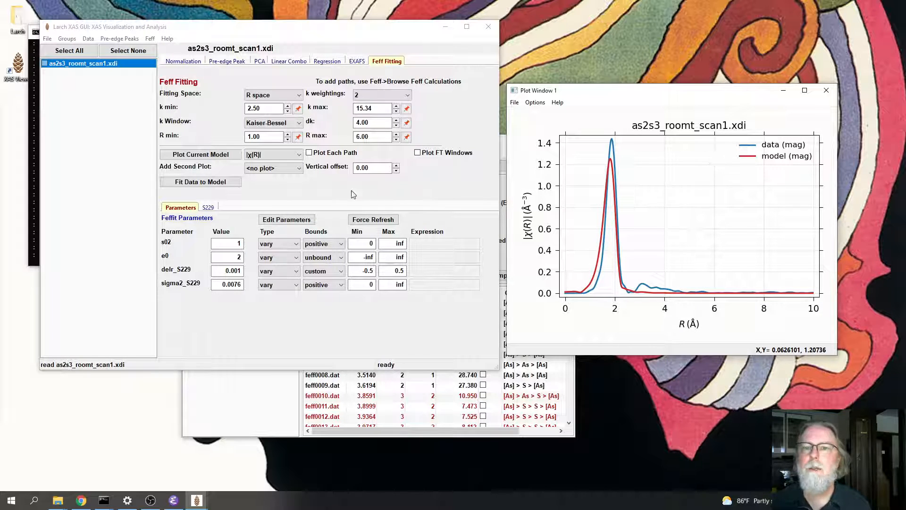
Compare data and model as Re[χ(R)], zoomed in on the first-shell region from about 0.8 to 3.1 Å
click(272, 154)
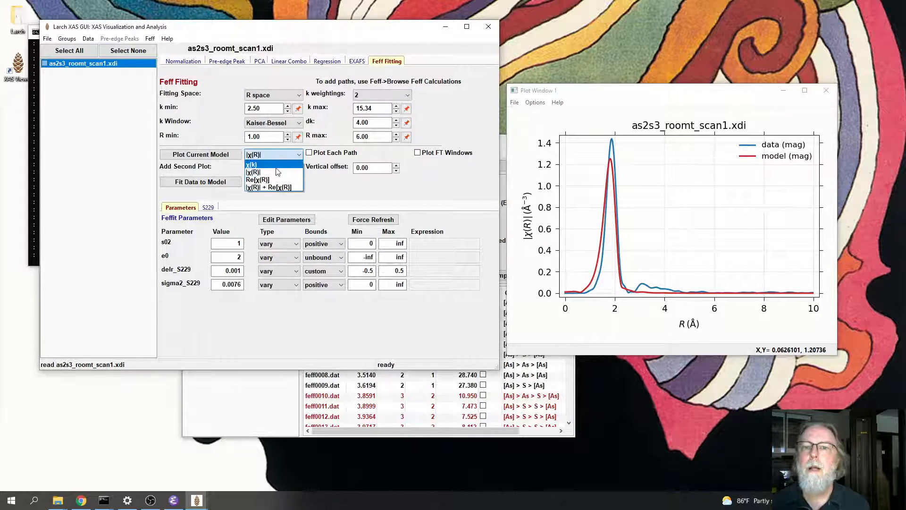
click(276, 181)
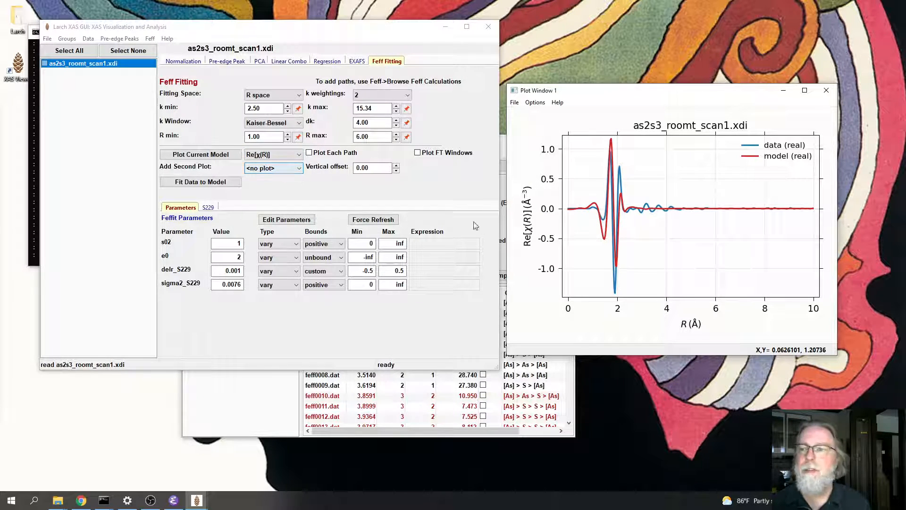
drag(589, 139, 644, 306)
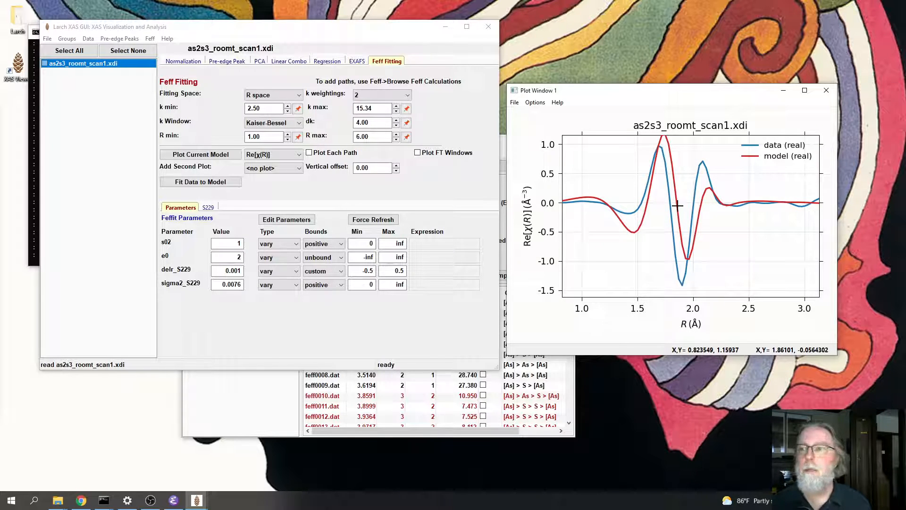
Compare data and model as |χ(R)|, as |χ(R)| + Re[χ(R)], and as χ(k)
click(265, 155)
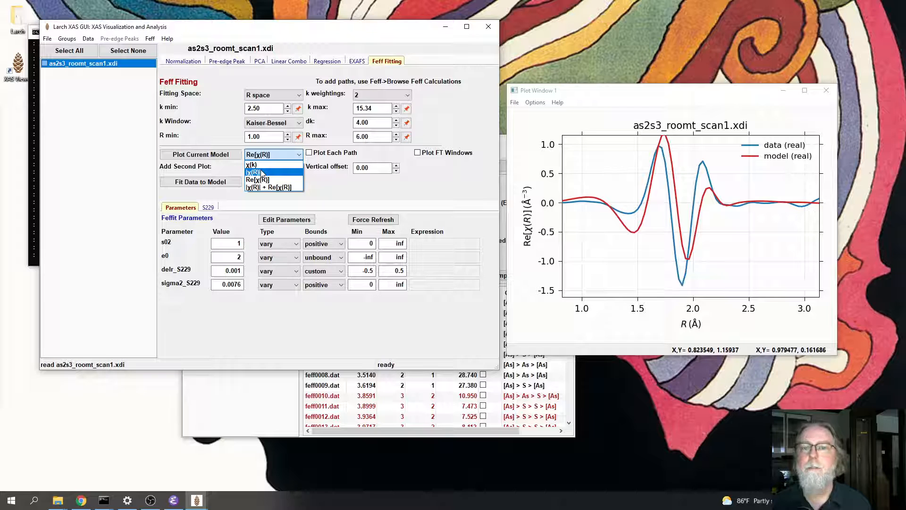
click(262, 173)
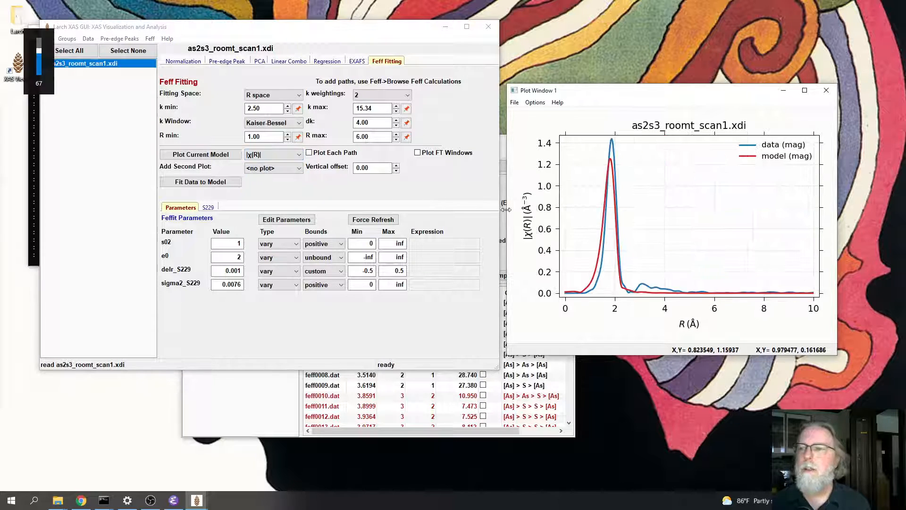
click(284, 156)
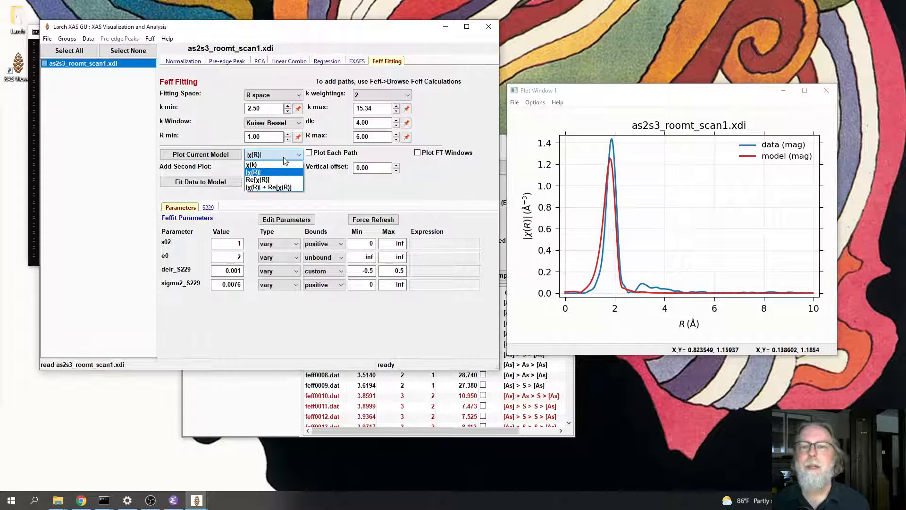
click(276, 187)
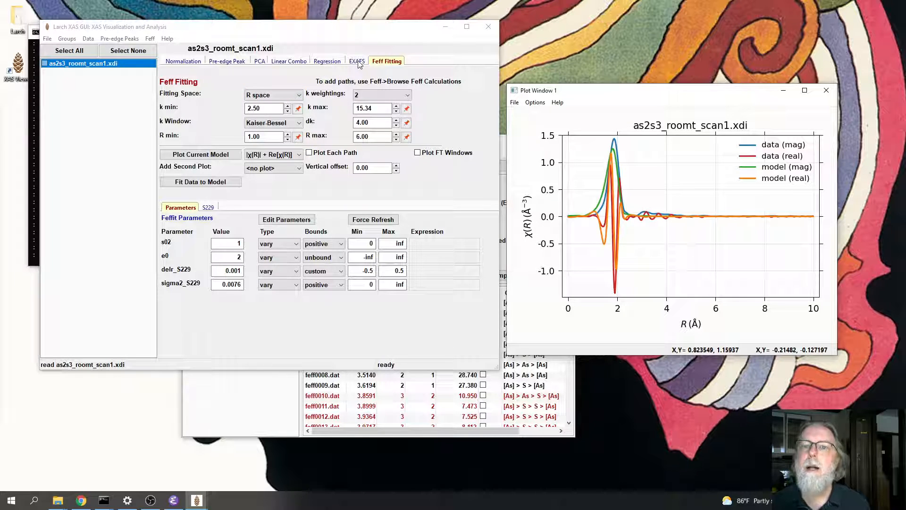
click(272, 154)
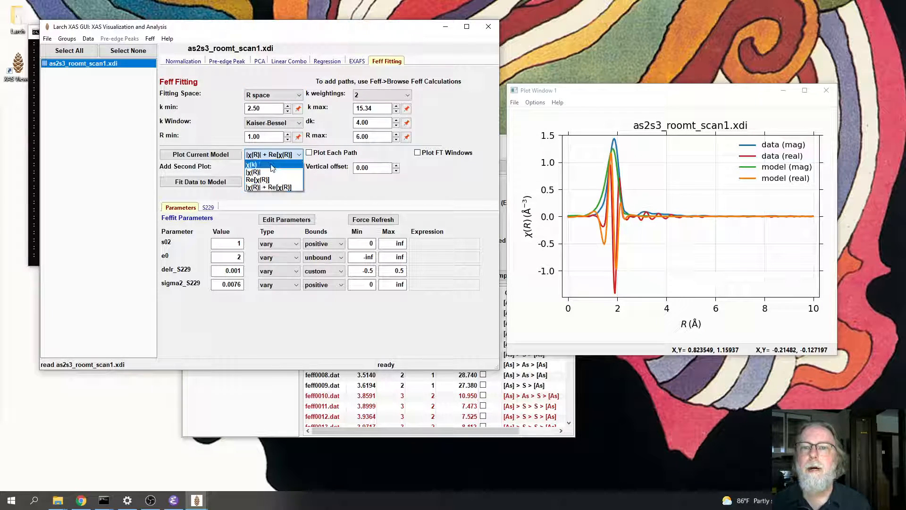
click(272, 166)
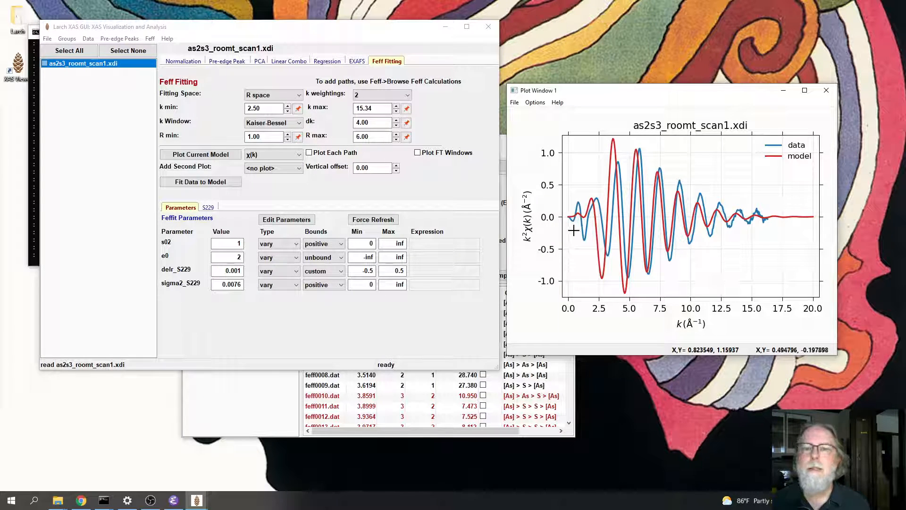
Try an e0 value of -5 and replot the current model in χ(k)
click(239, 257)
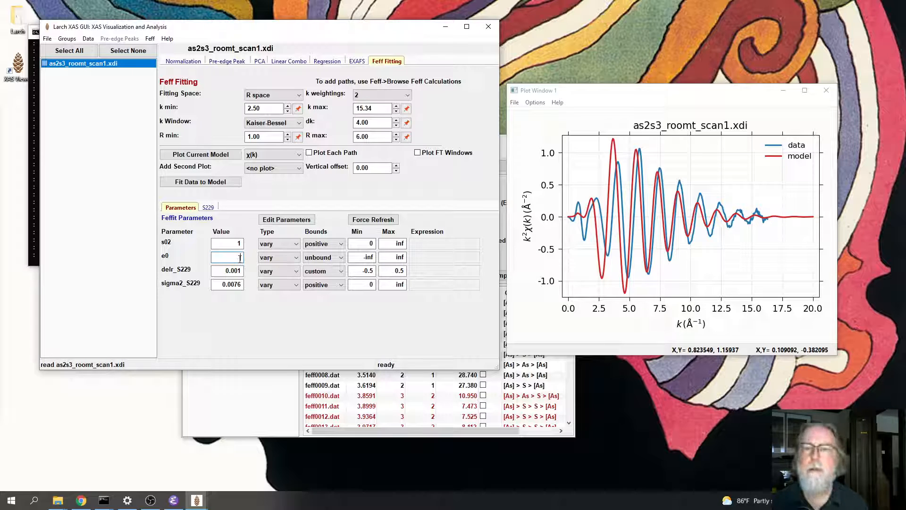
text(-5)
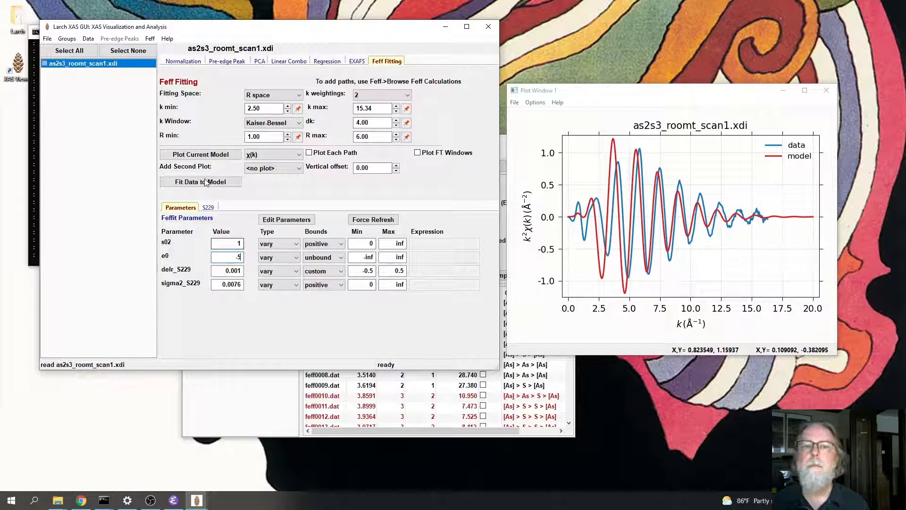
click(206, 157)
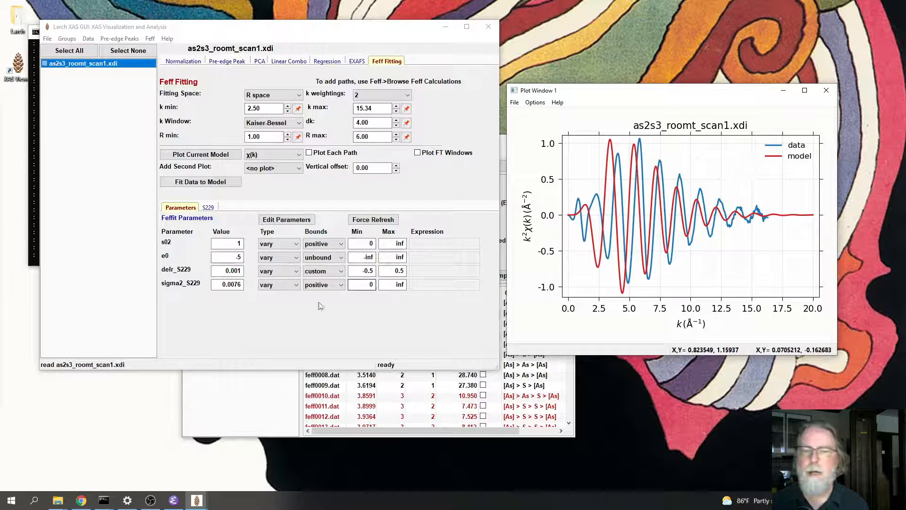
Set e0 to 5 and replot the current model in χ(k) and as |χ(R)|
double_click(231, 257)
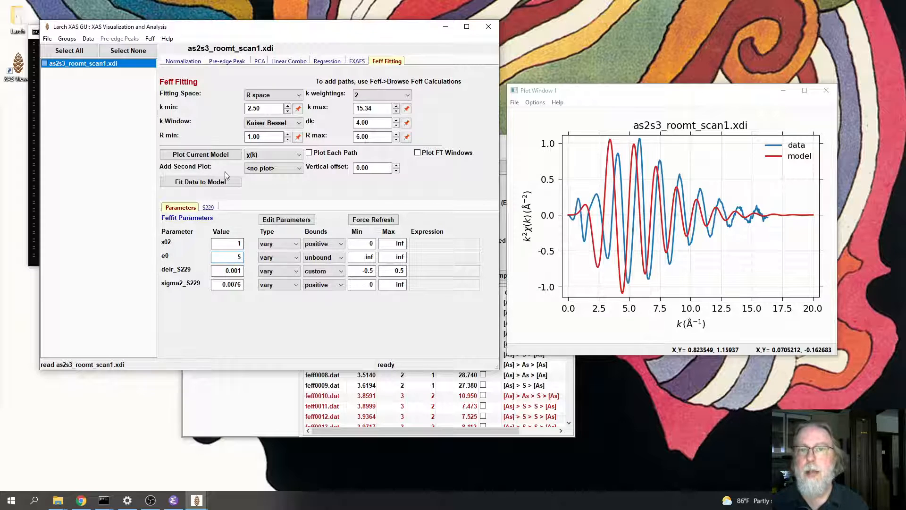
click(220, 156)
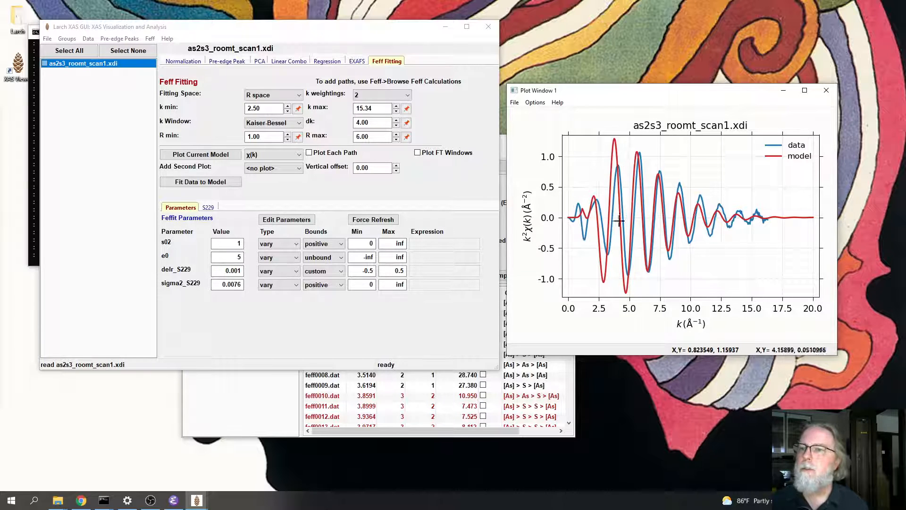
click(268, 154)
click(264, 171)
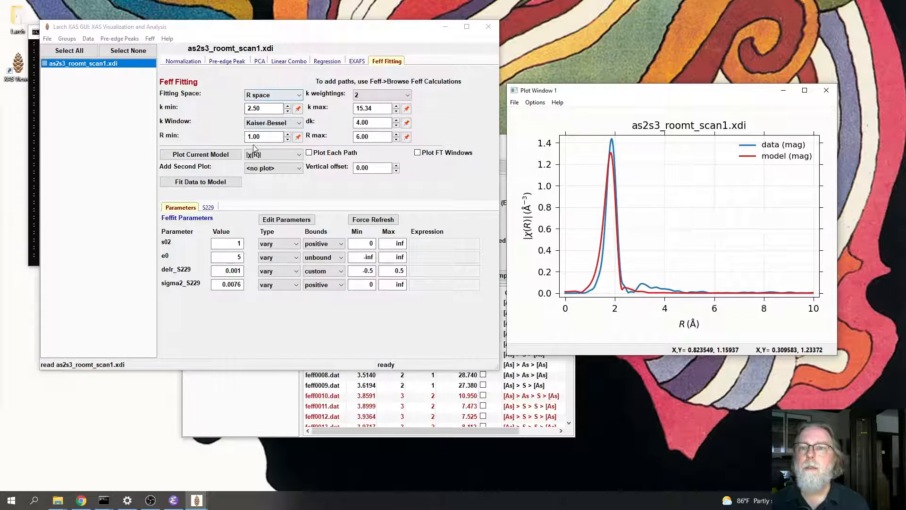
Inspect the high-k data in χ(k), lower the fit's k max to 14.00, and replot as |χ(R)|
click(266, 155)
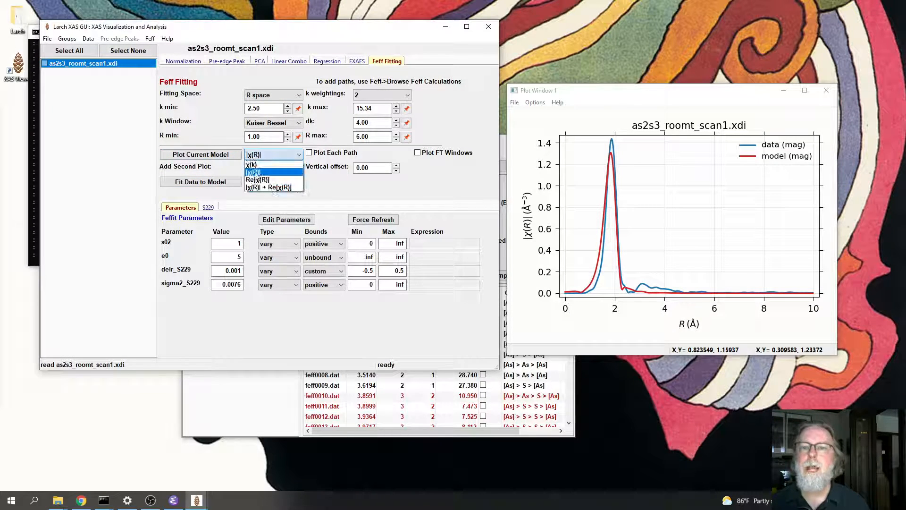
click(252, 164)
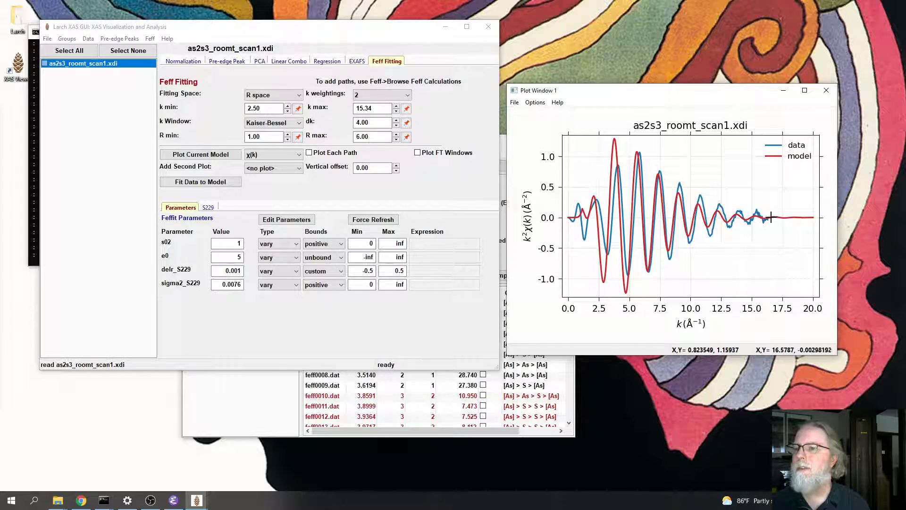
click(383, 109)
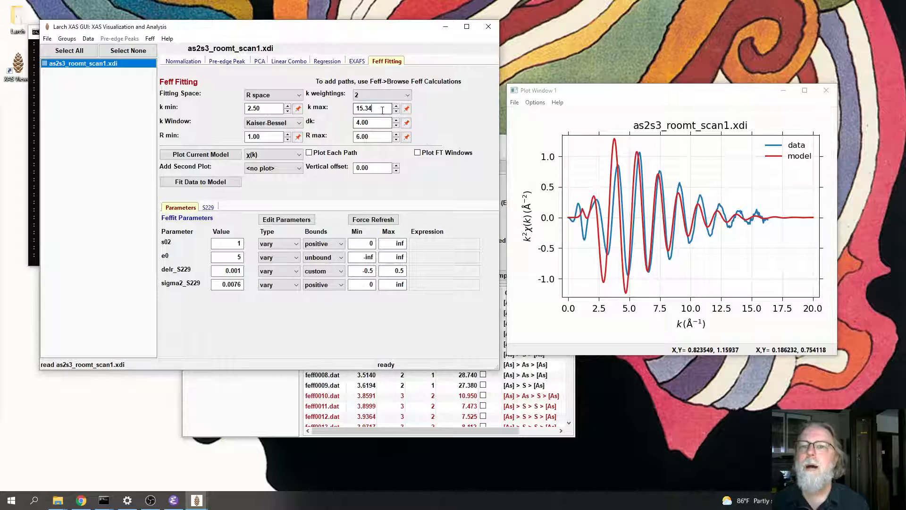
key(BackSpace)
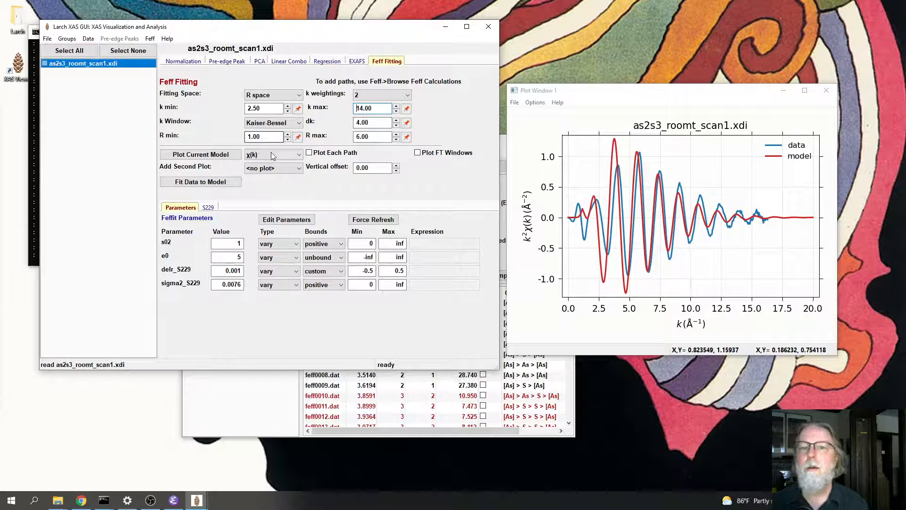
click(265, 176)
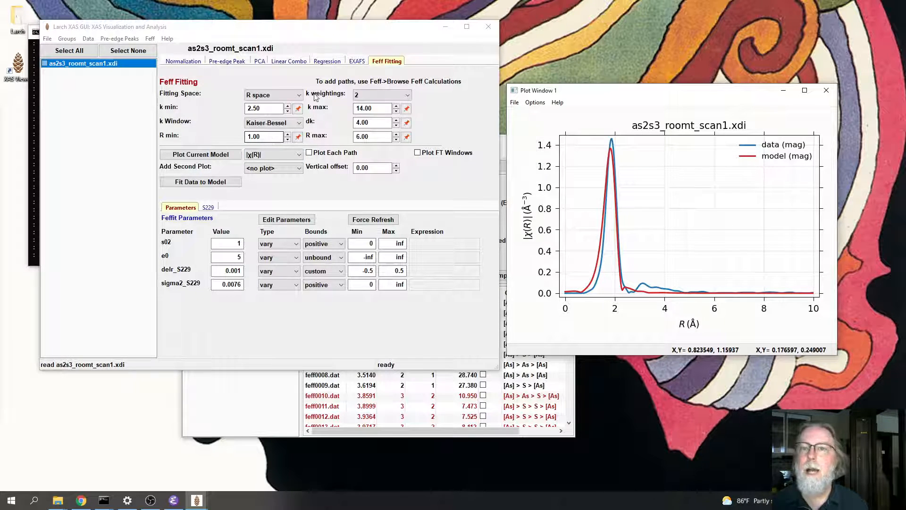
Check the EXAFS background subtraction and Fourier transform settings, and return to the Feff fit setup
click(357, 61)
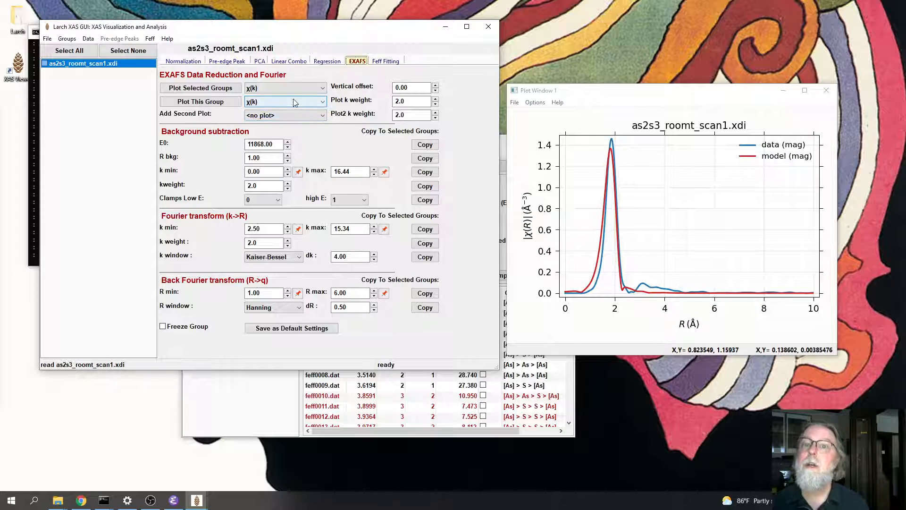
click(383, 61)
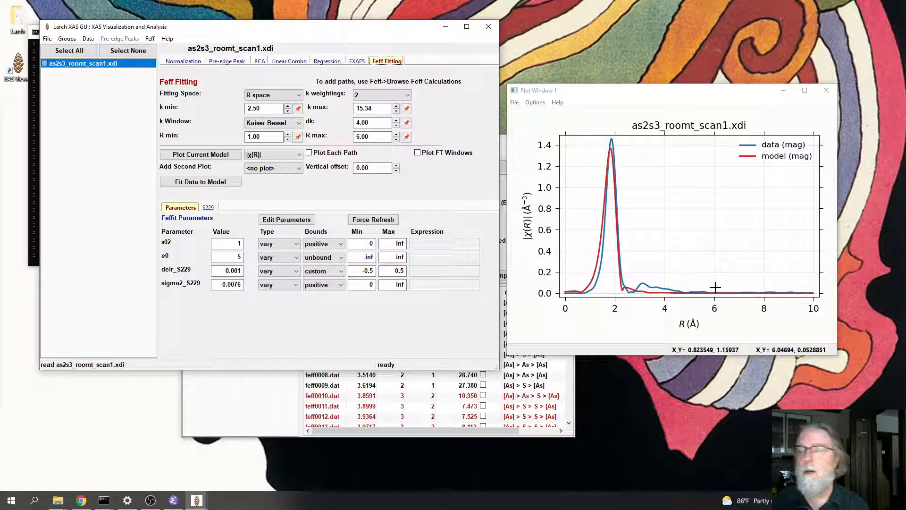
Set the fit's R max to 2.50 from a point picked on the plot, set k max to 14.00, and replot the model
click(628, 289)
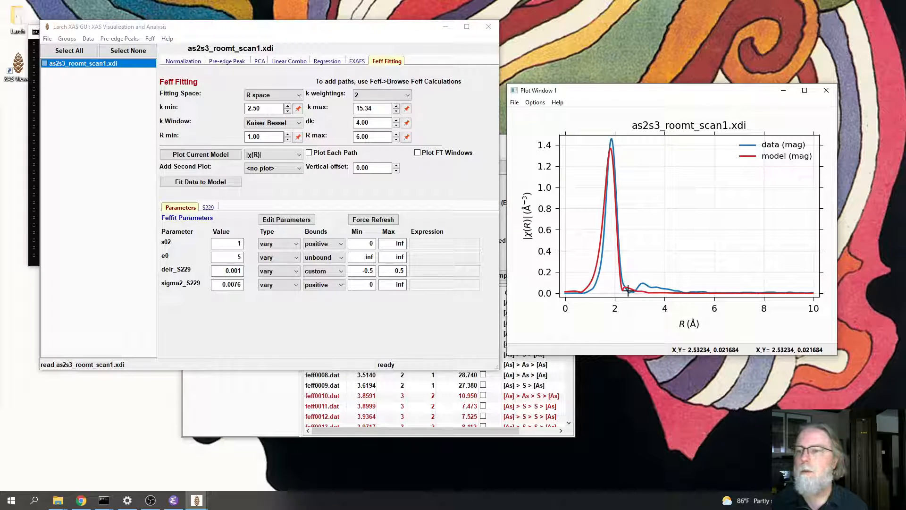
click(406, 137)
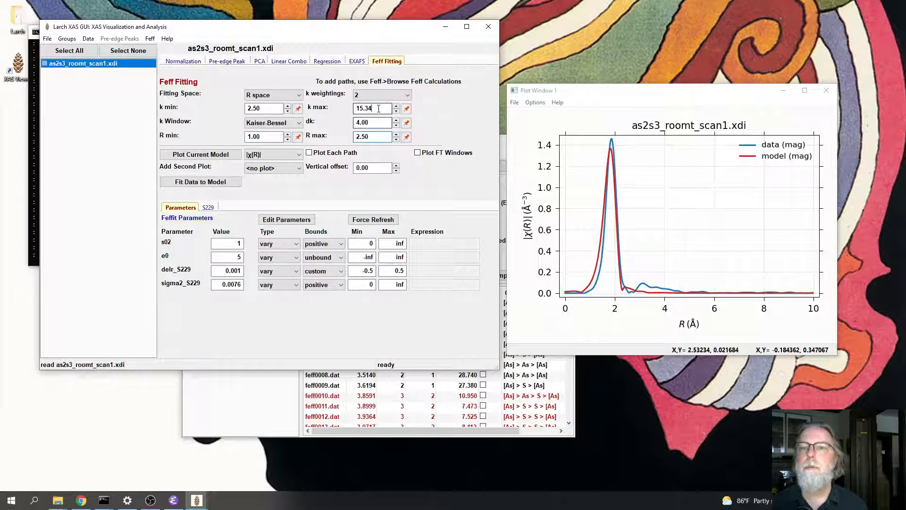
key(BackSpace)
key(BackSpace)
key(BackSpace)
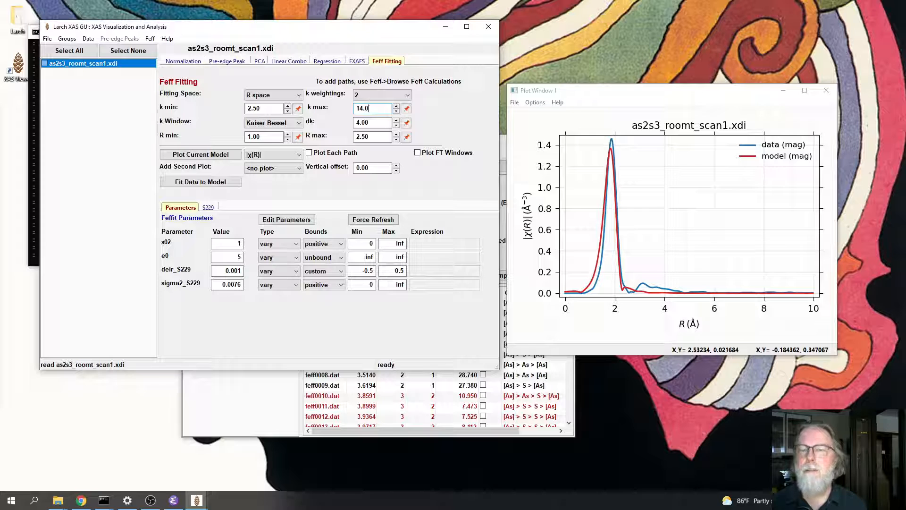
text(0)
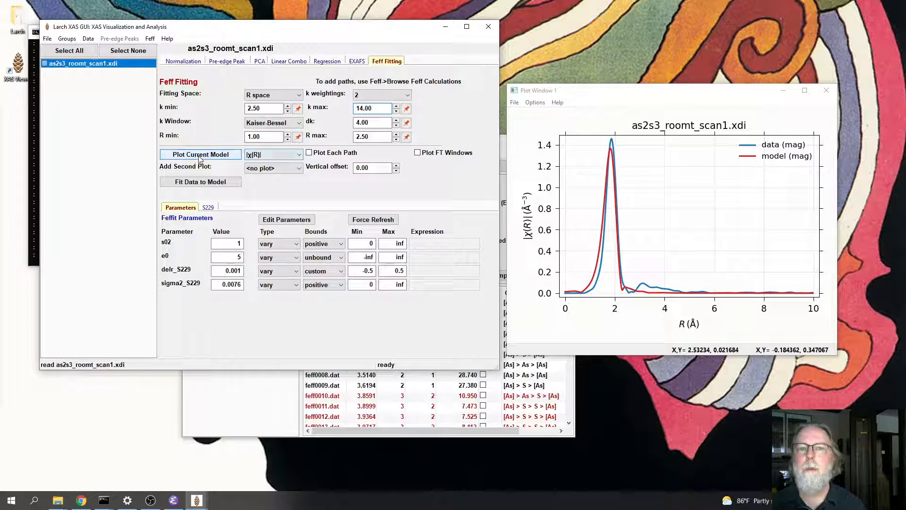
click(202, 157)
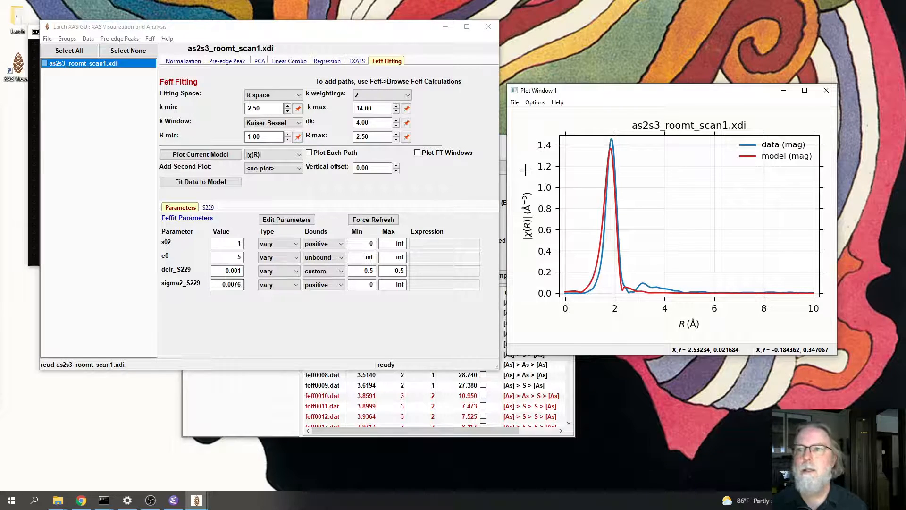
Fit the data to the model and select fit 01 of as2s3_roomt_scan1.xdi in the Feffit results
click(195, 184)
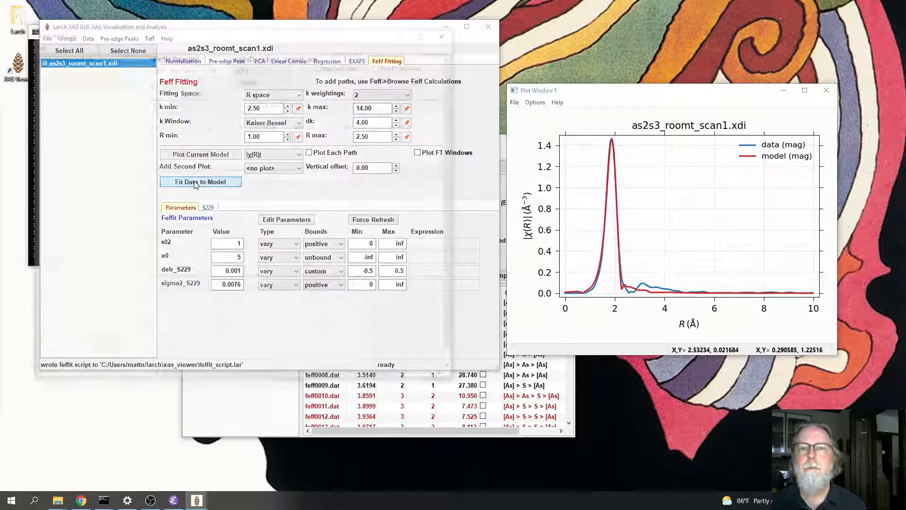
drag(321, 36, 319, 159)
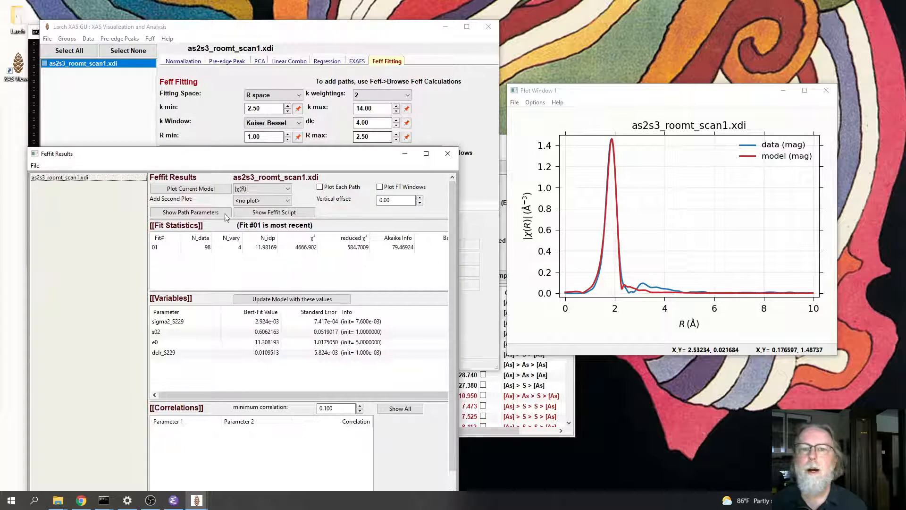
drag(200, 163, 212, 107)
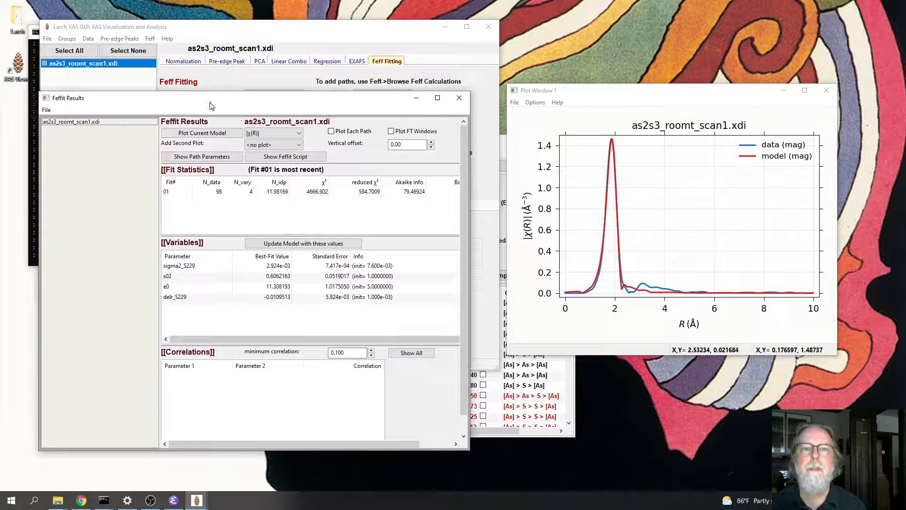
click(83, 124)
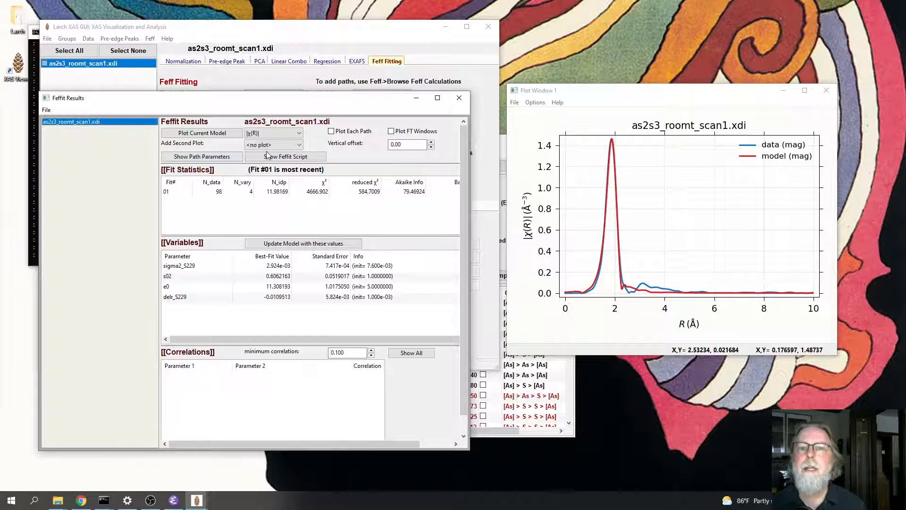
click(179, 194)
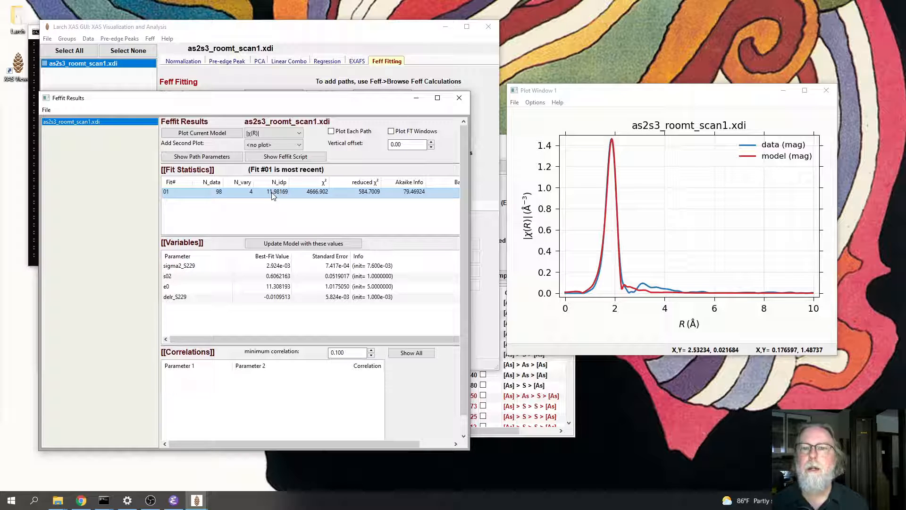
Reposition and widen the Feffit results window to read the fit statistics through the Bayesian Info column
drag(305, 98, 321, 150)
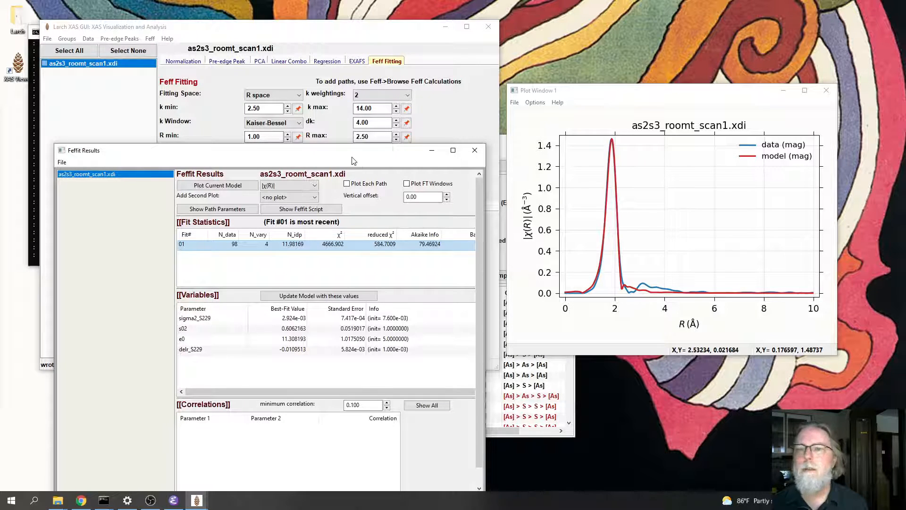
drag(349, 156, 342, 113)
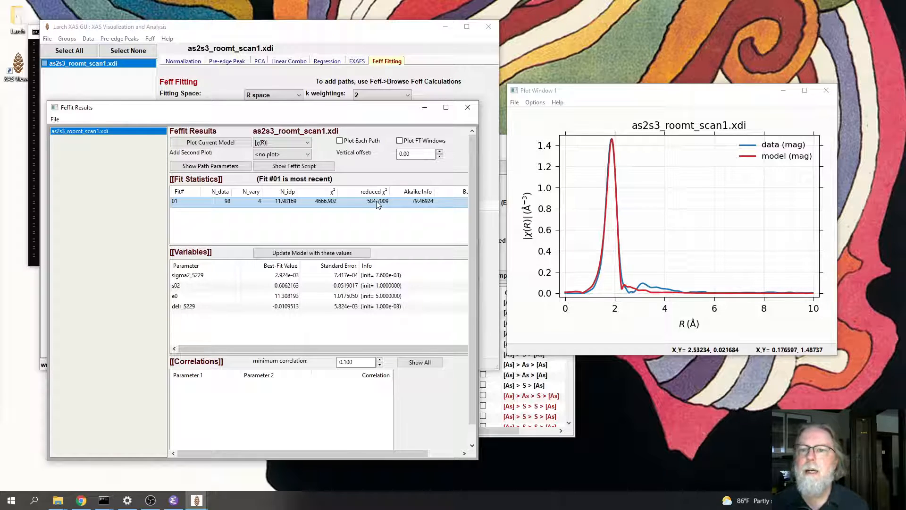
drag(478, 130, 518, 129)
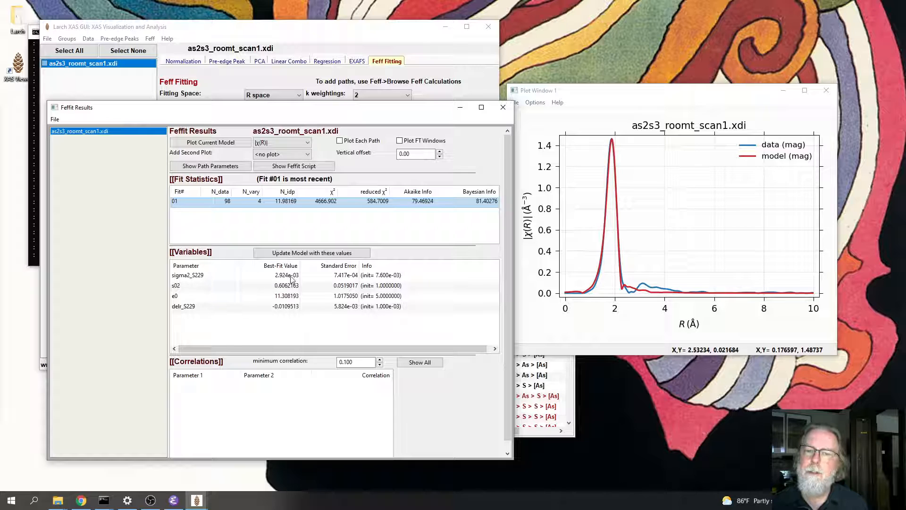
Check the correlations of sigma2_S229, e0, s02 and delr_S229 in the fit results
click(341, 278)
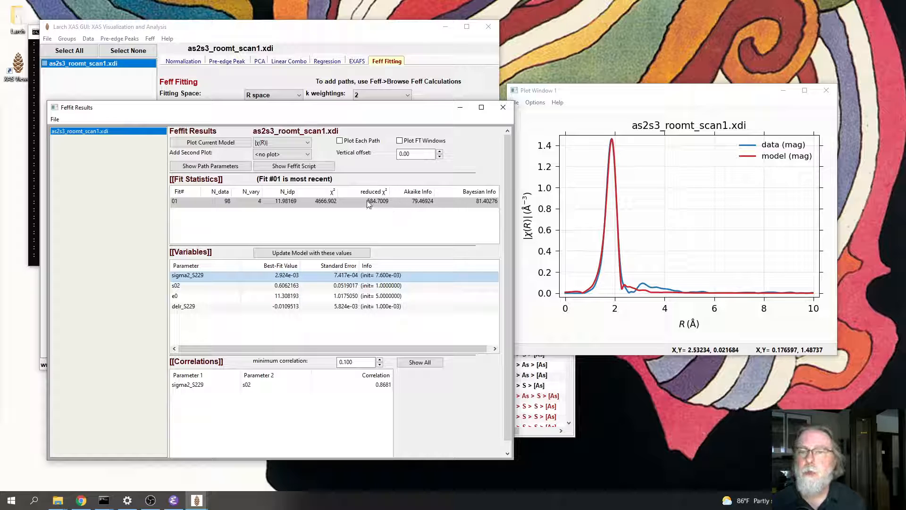
click(287, 297)
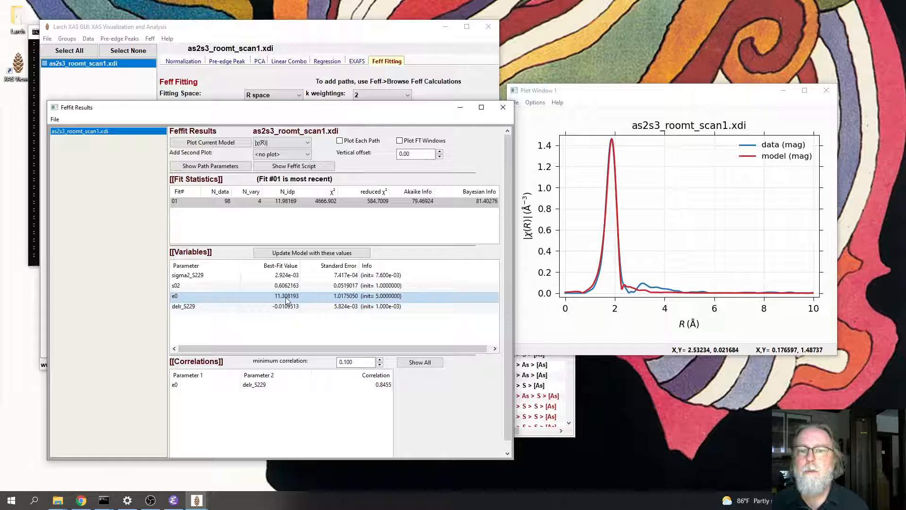
click(283, 288)
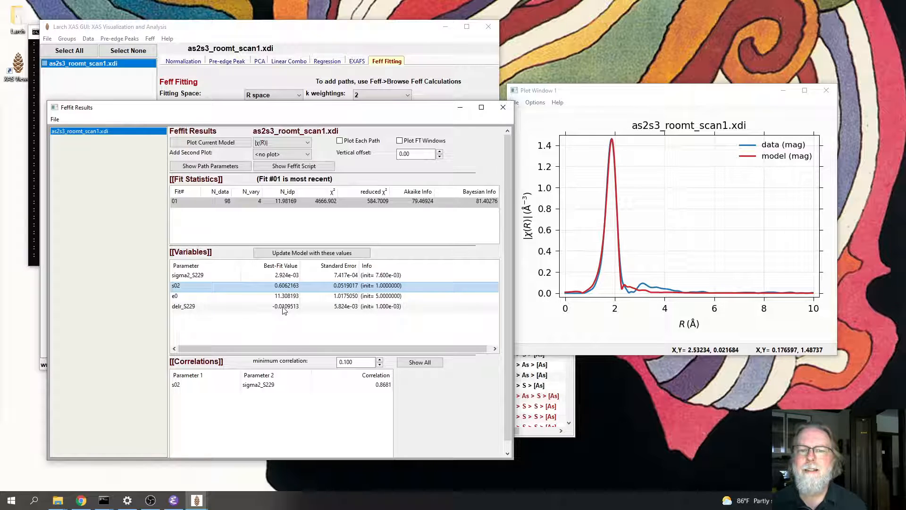
click(284, 307)
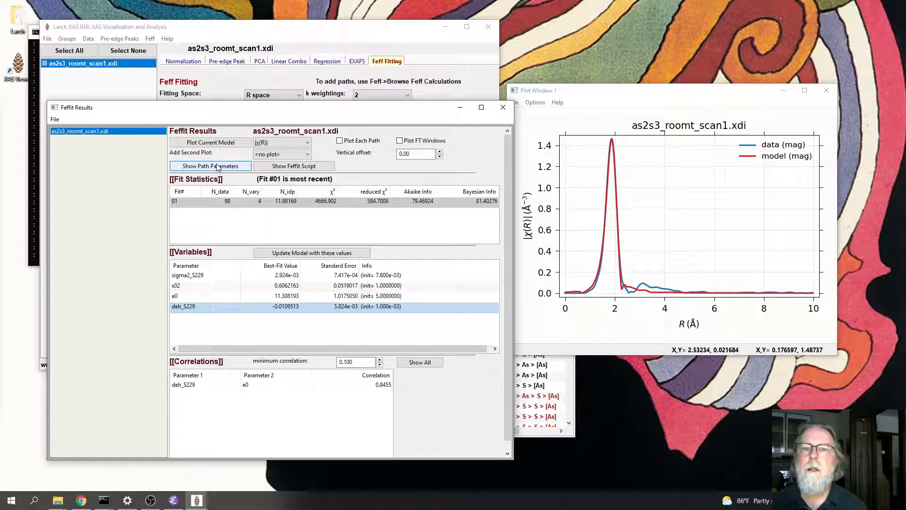
Plot the fit result as χ(k) and show the full k range
click(277, 142)
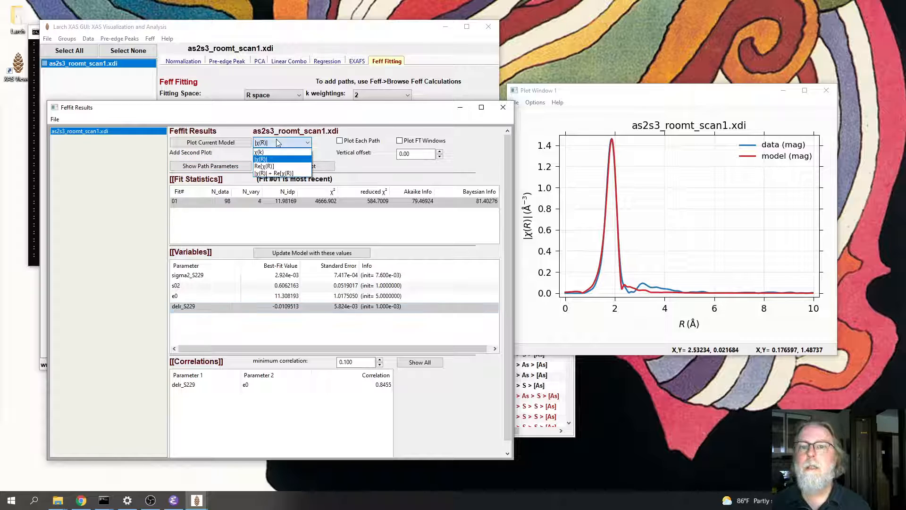
click(262, 152)
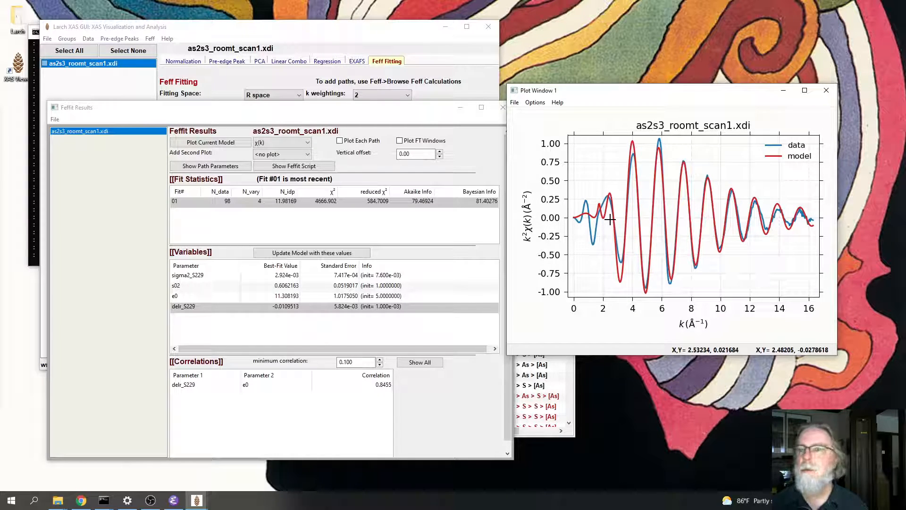
drag(568, 246, 577, 238)
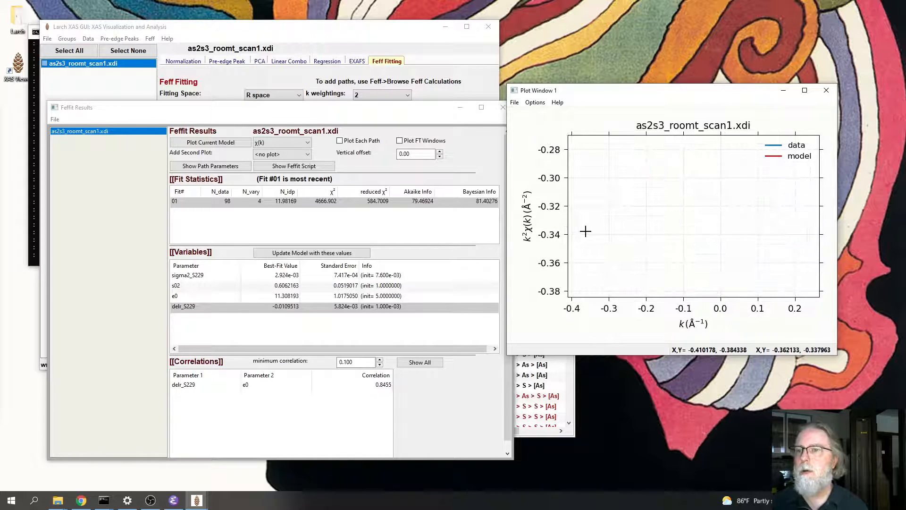
right_click(585, 232)
click(610, 257)
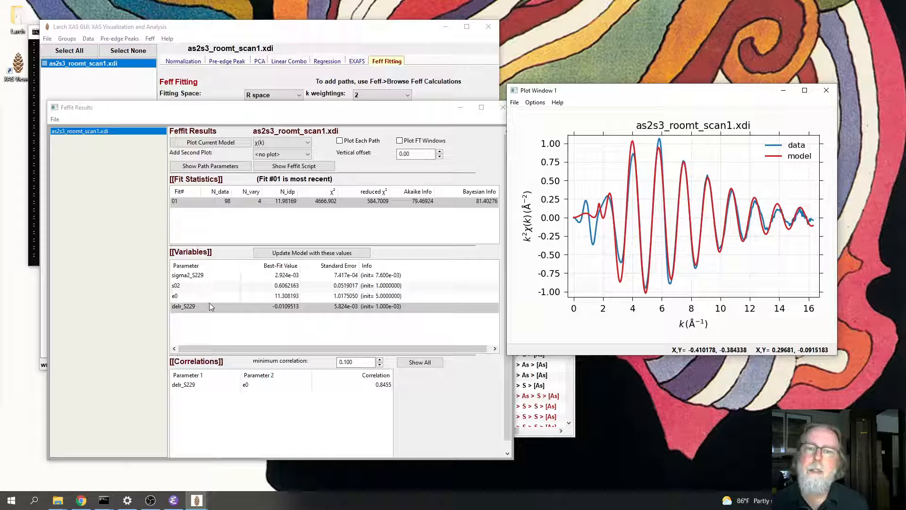
Go through the correlations of all four fit variables once more, ending on delr_S229
click(197, 277)
click(191, 286)
click(187, 298)
click(188, 307)
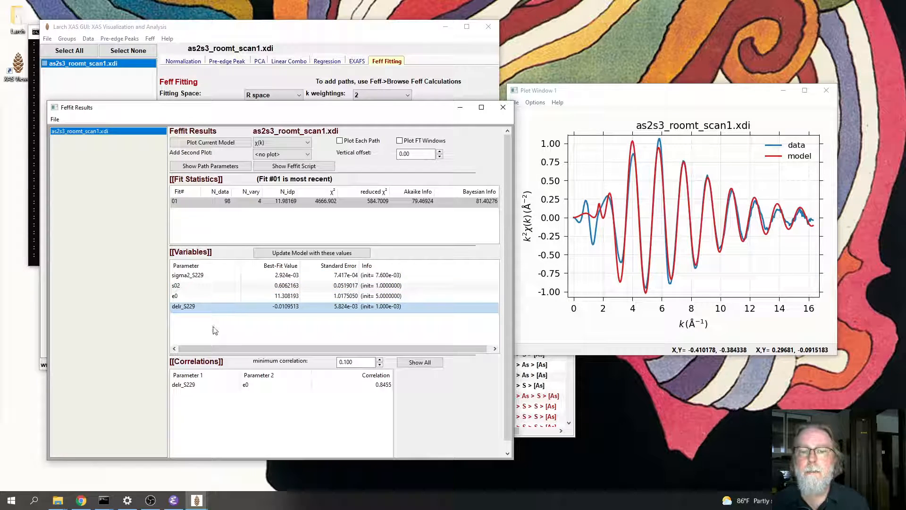
Show the path parameters report for the fit and enlarge it until long lines fit without wrapping
click(210, 165)
drag(197, 46, 319, 218)
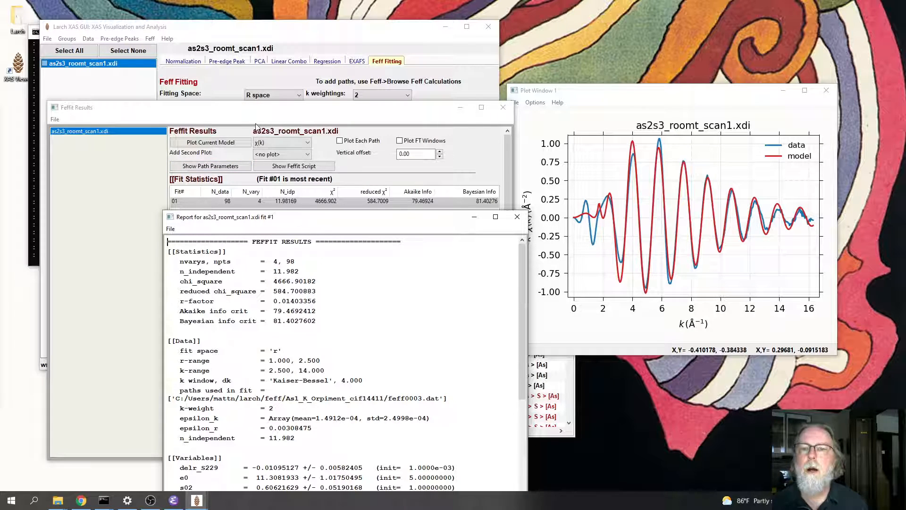
drag(300, 223, 253, 73)
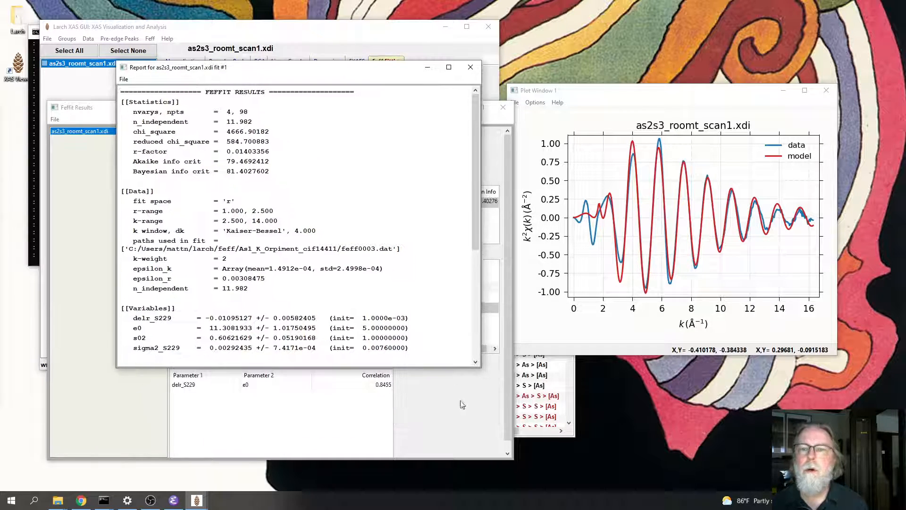
drag(479, 369, 510, 491)
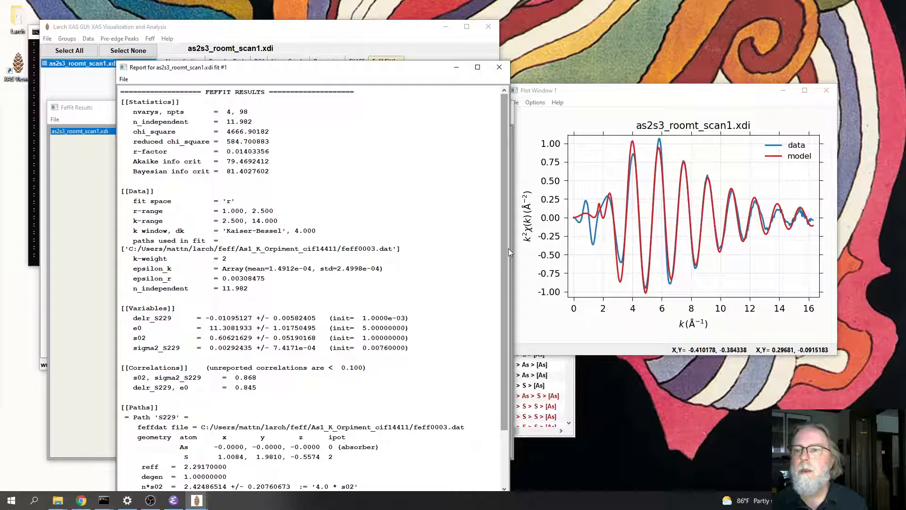
drag(509, 253, 614, 252)
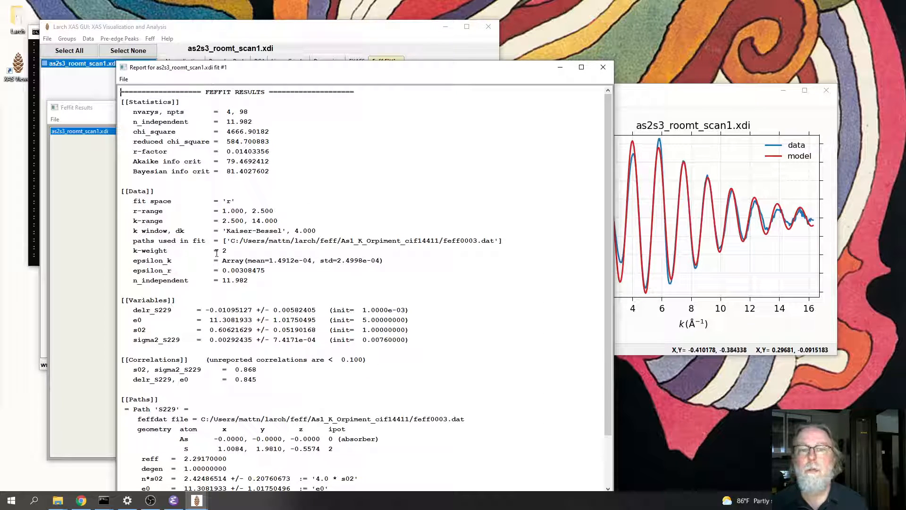
Examine the Feff path file and the epsilon_k entry in the report's Data section
drag(227, 241, 506, 241)
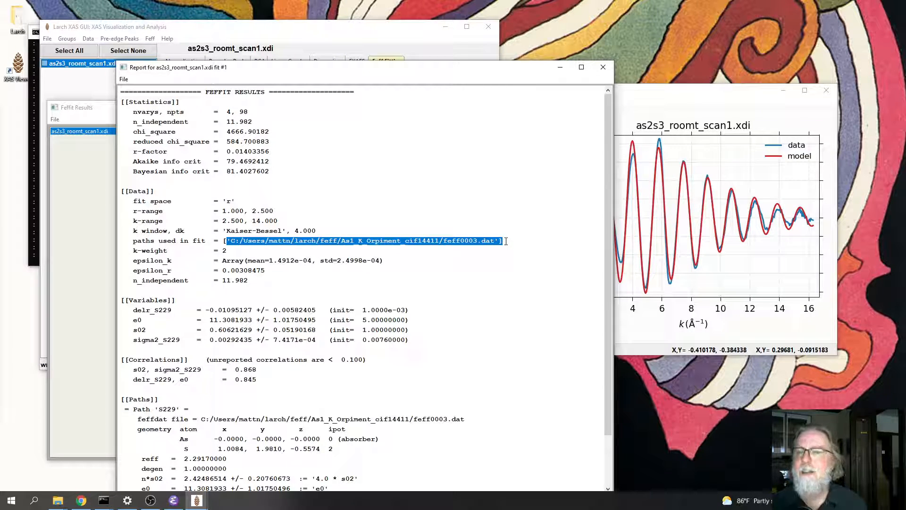
click(506, 242)
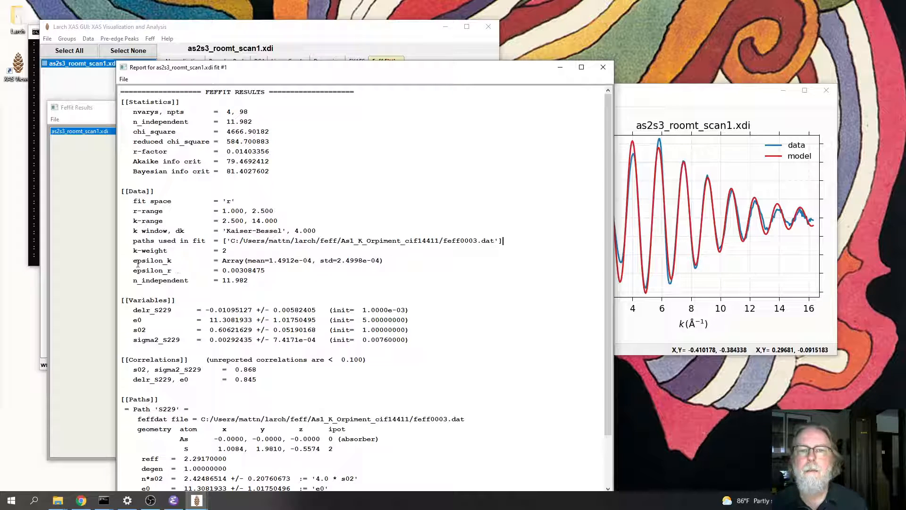
drag(133, 261, 172, 261)
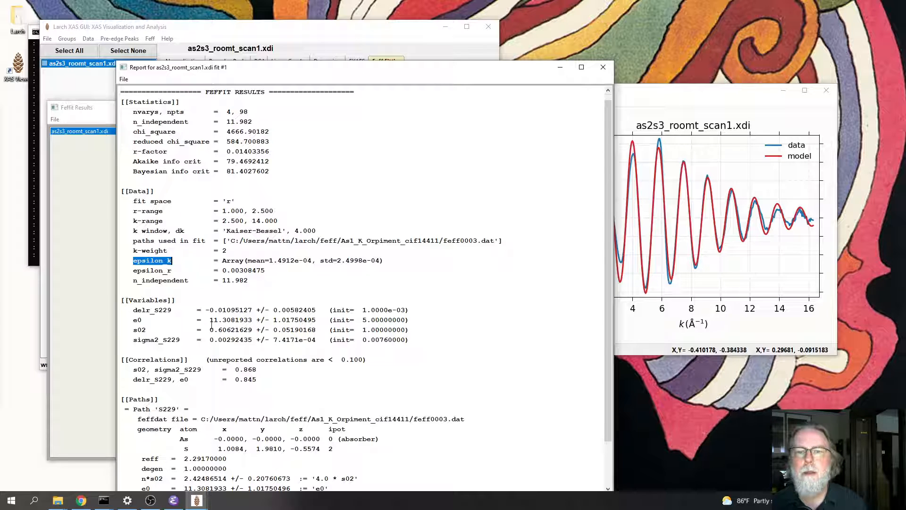
Examine path S229 in the report: geometry, reff, degeneracy, the n*s02 expression and the fitted distance r
scroll(213, 326, down, 3)
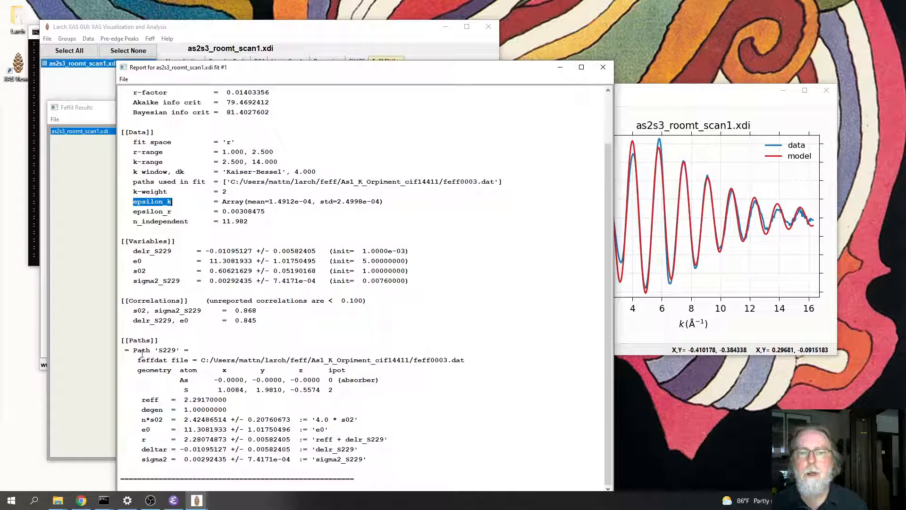
drag(154, 350, 179, 350)
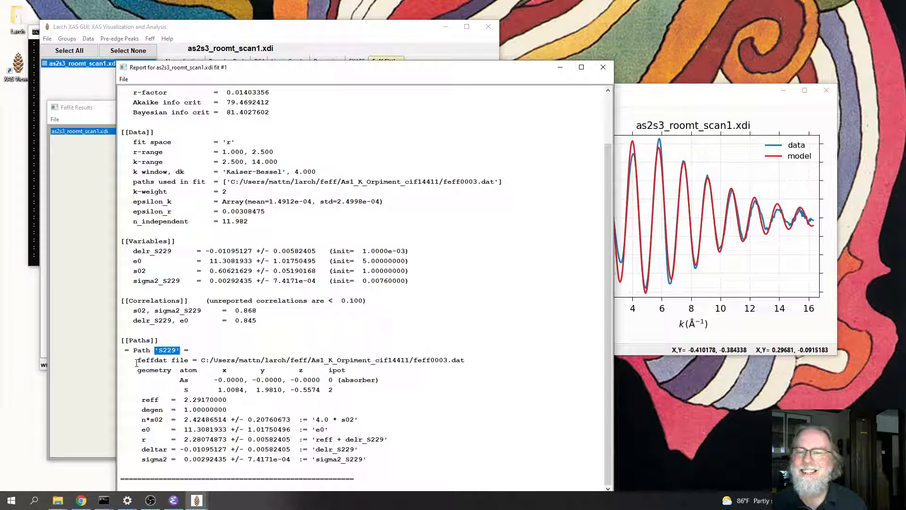
drag(142, 371, 411, 388)
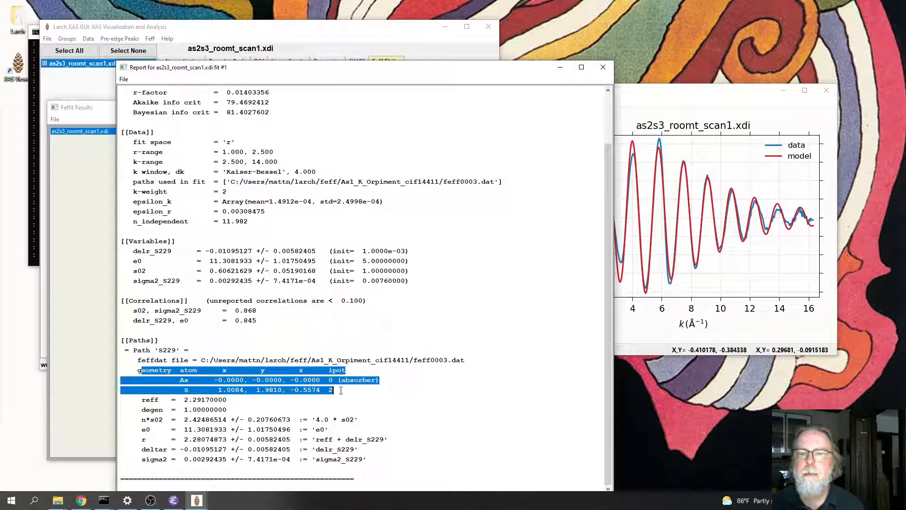
drag(159, 401, 218, 401)
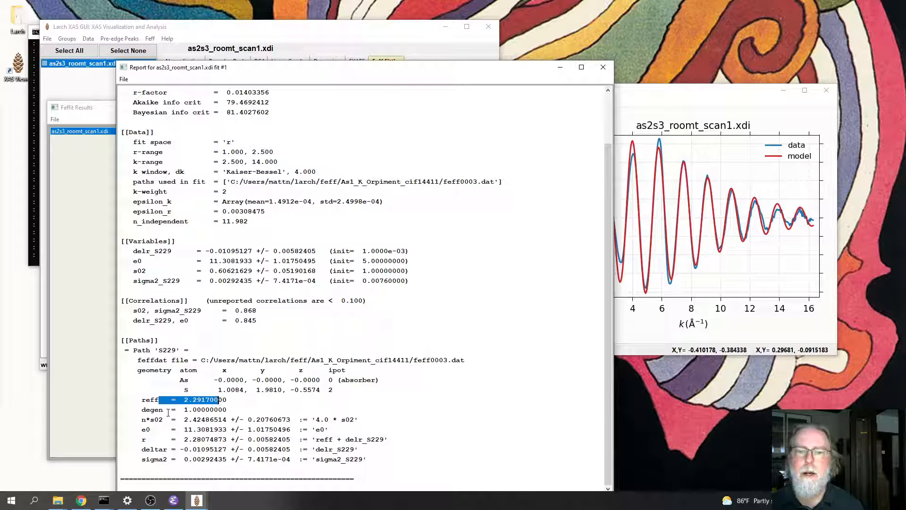
drag(153, 410, 216, 410)
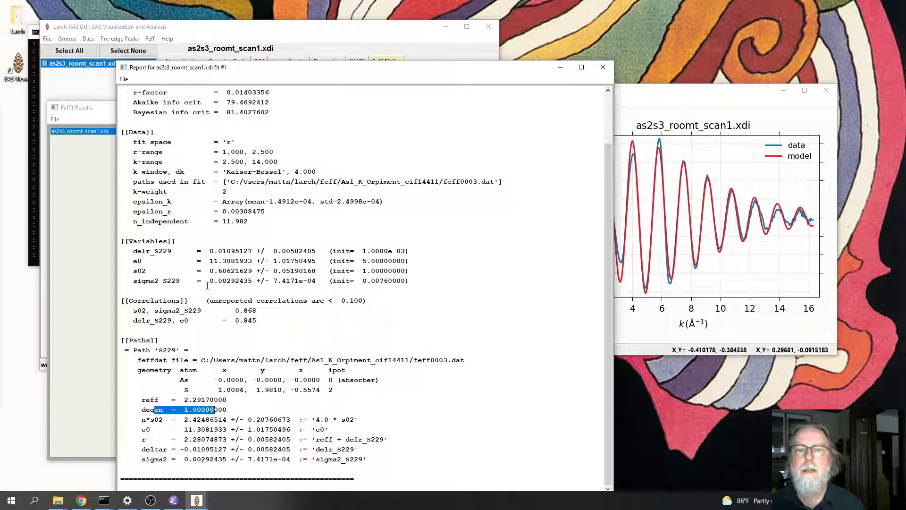
drag(308, 419, 362, 419)
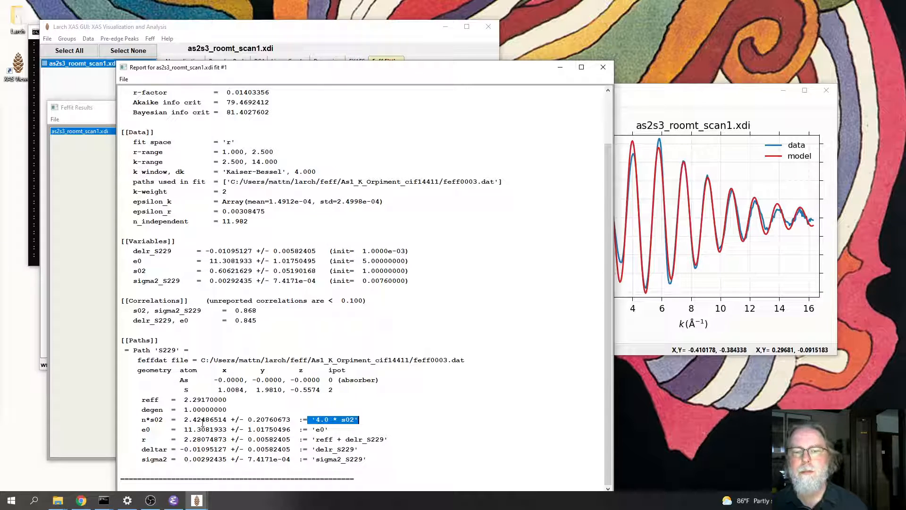
drag(175, 441, 255, 443)
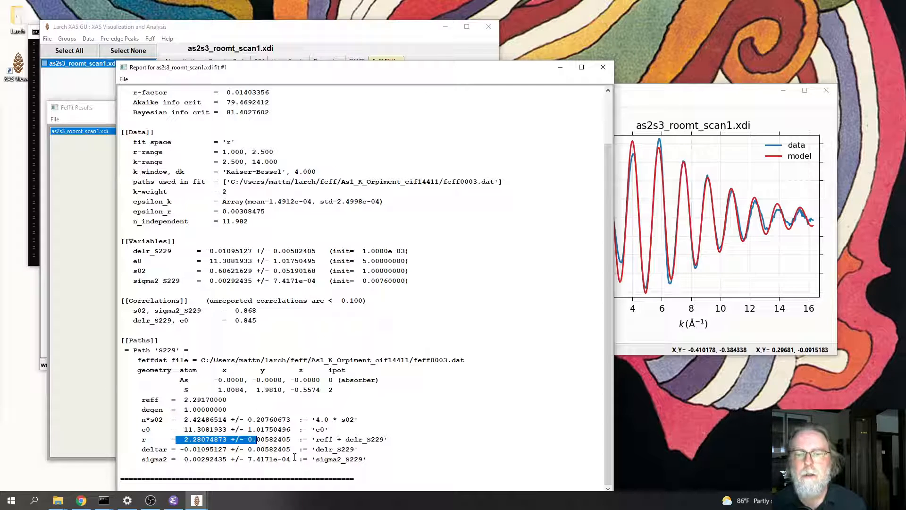
Arrange the fit report and the plot window side by side, and check the report's save option without saving
drag(511, 71, 451, 67)
drag(604, 96, 614, 77)
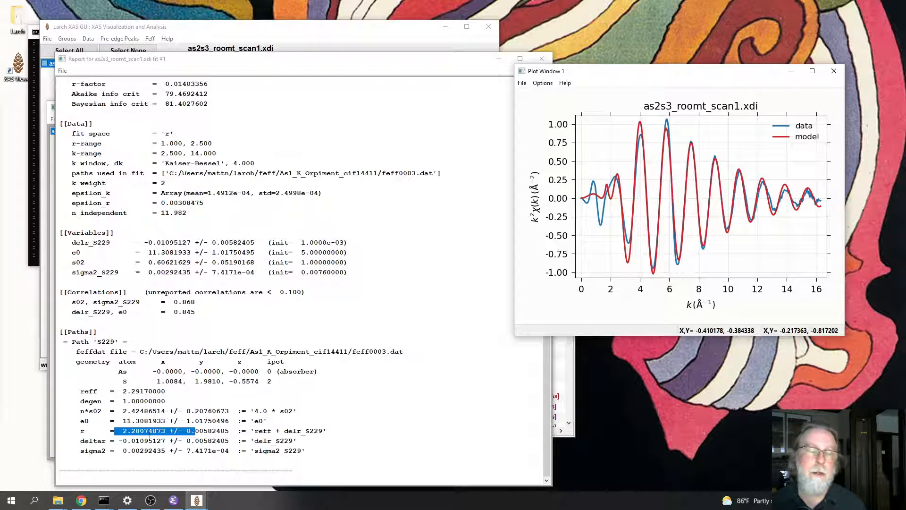
drag(336, 63, 325, 57)
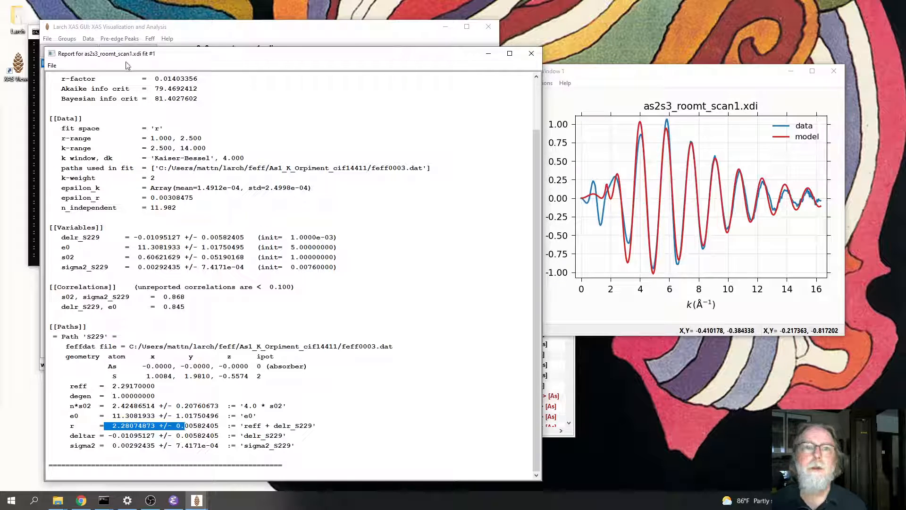
click(52, 66)
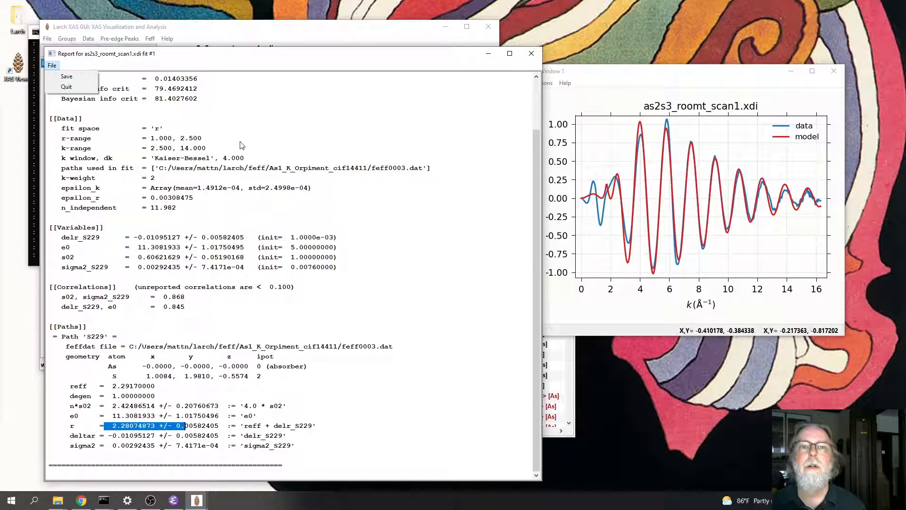
click(298, 145)
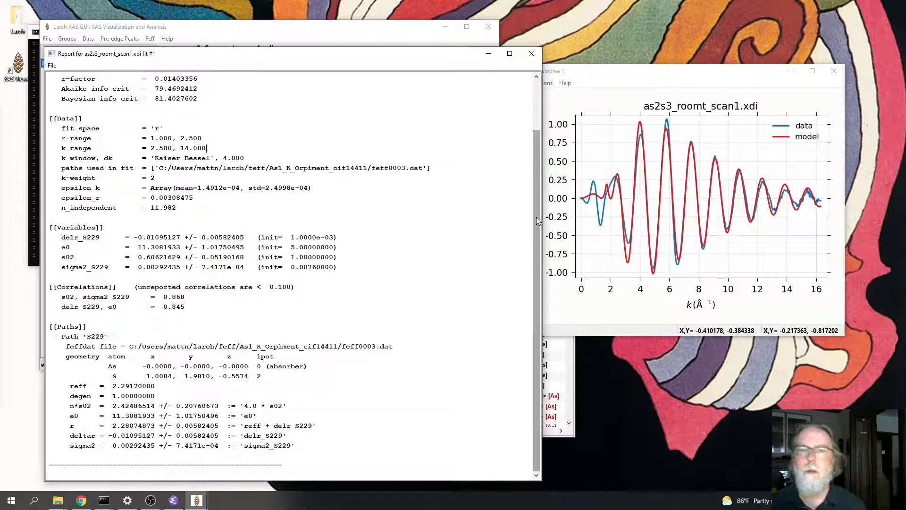
Close the path parameters report, show the Feffit script for the fit and enlarge its window to fit long lines
click(534, 55)
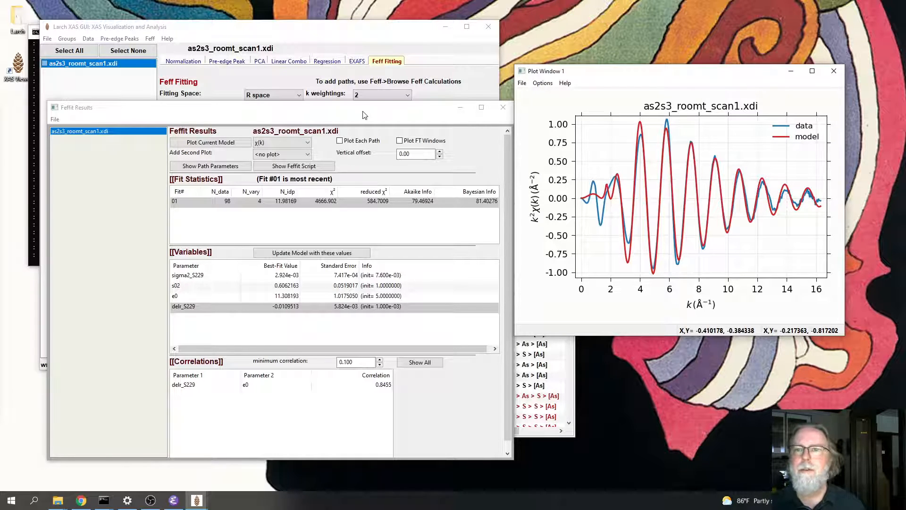
click(292, 168)
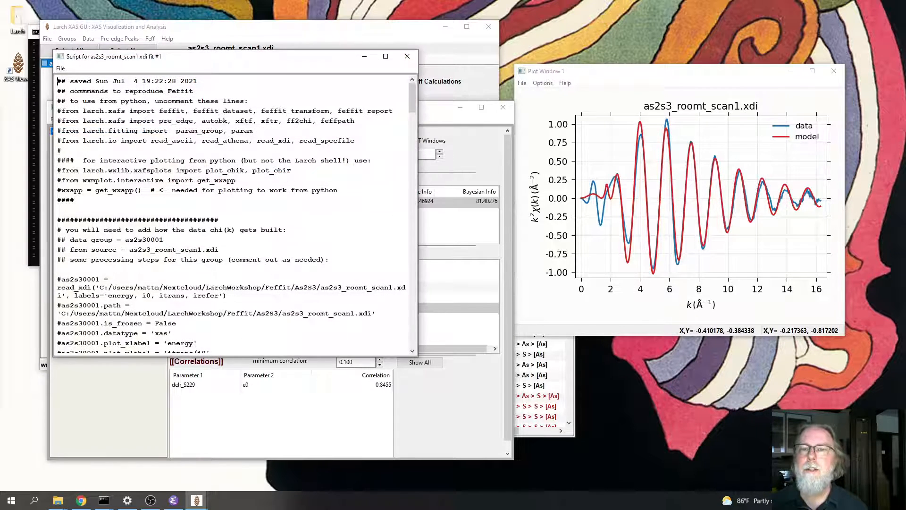
drag(417, 355, 547, 490)
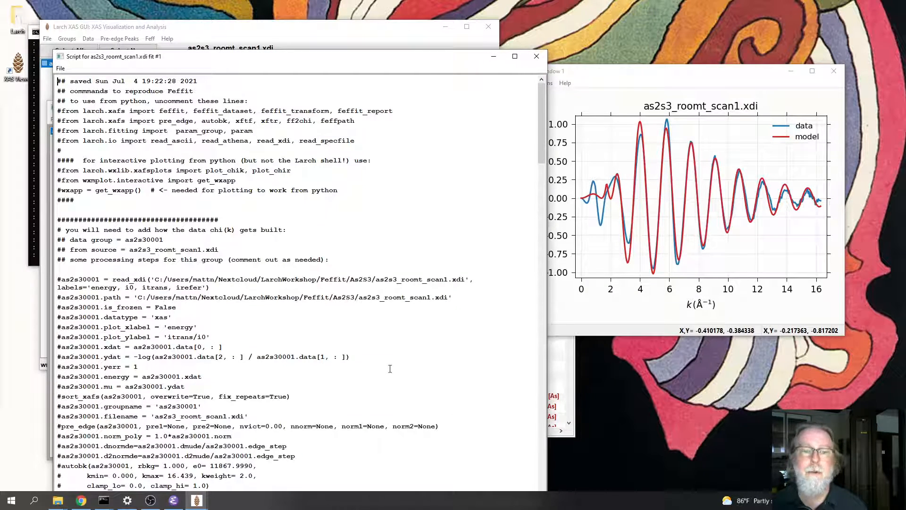
Examine the script's commented data section, from the read_xdi call for as2s3_roomt_scan1.xdi through pre_edge, autobk and the Fourier transforms
scroll(131, 208, down, 1)
scroll(131, 204, down, 7)
scroll(89, 147, up, 5)
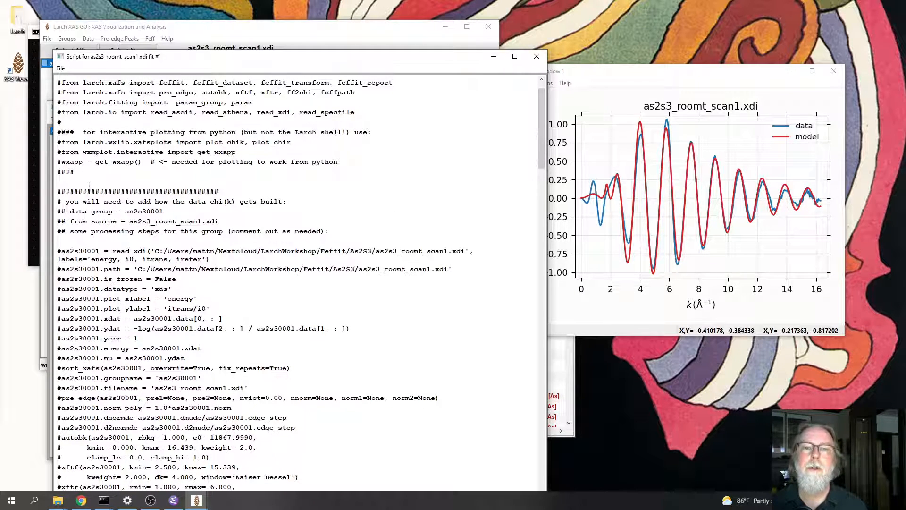
drag(74, 251, 218, 264)
scroll(192, 343, down, 5)
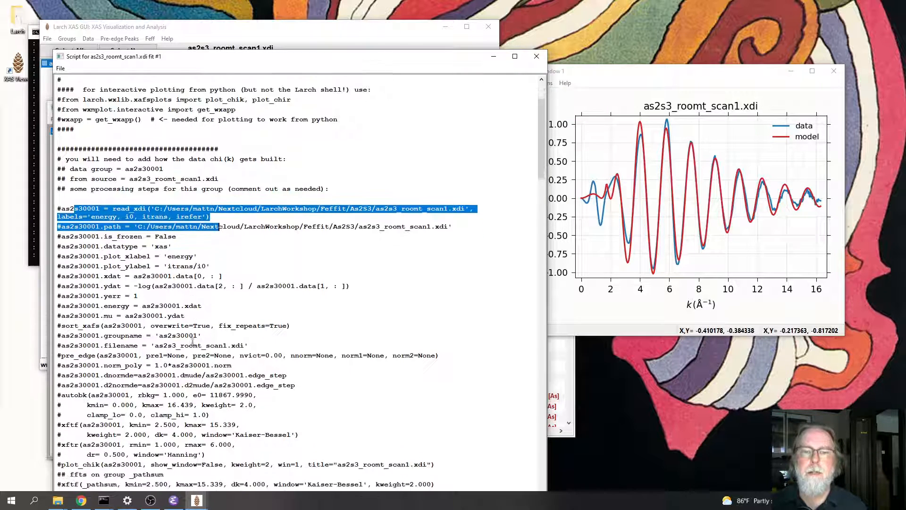
scroll(225, 378, down, 2)
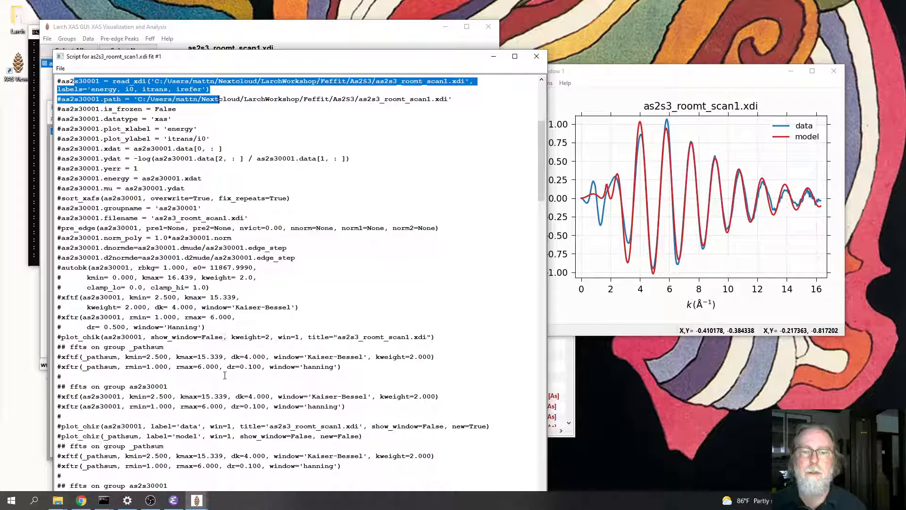
Examine the script's feffit setup: the parameter group, transform, path S229 definition, and the closing dataset, fit and plot commands
drag(542, 181, 544, 428)
drag(70, 223, 222, 332)
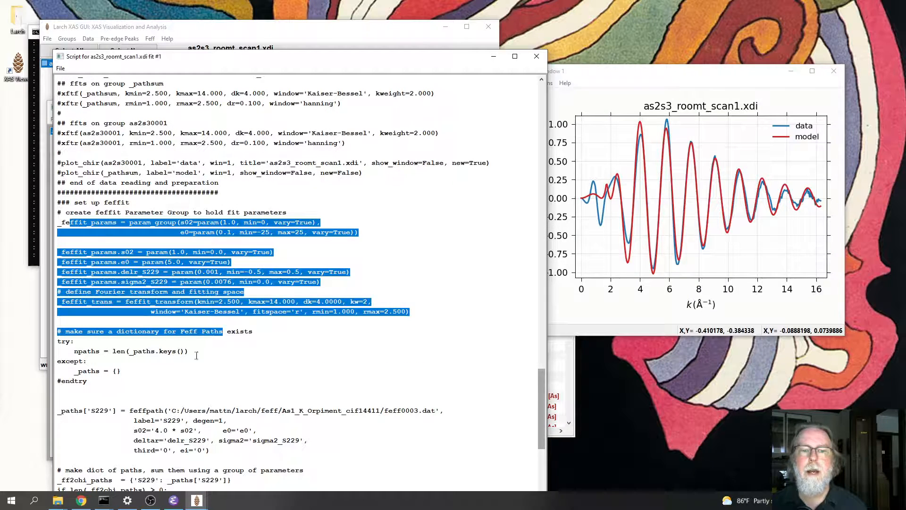
scroll(207, 346, down, 1)
drag(95, 382, 296, 423)
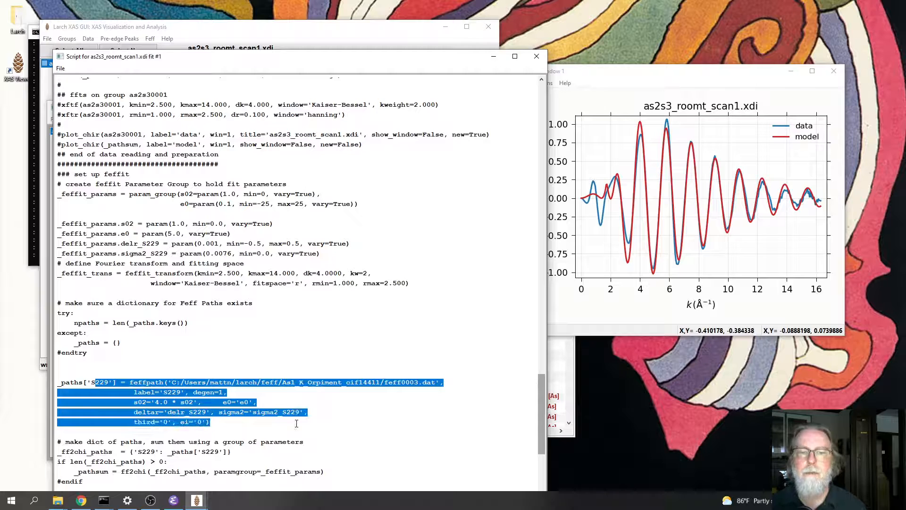
scroll(297, 423, down, 4)
scroll(202, 420, down, 2)
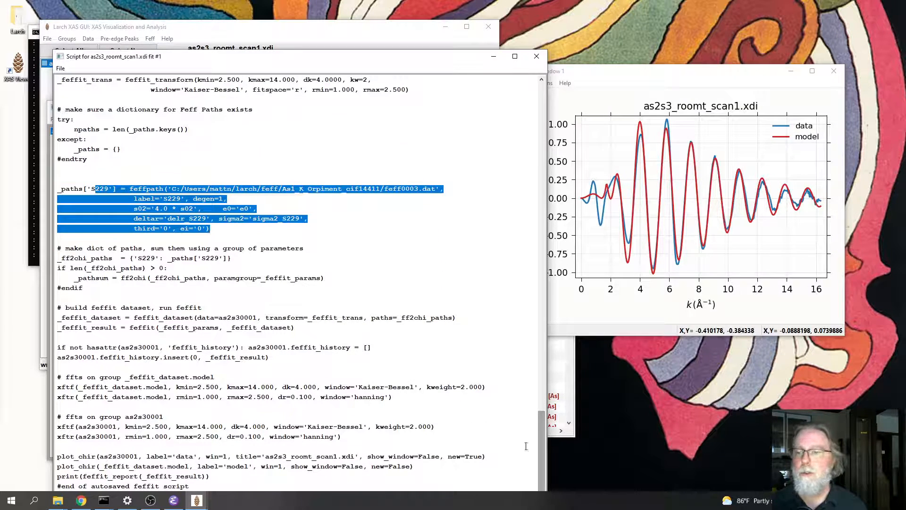
drag(449, 60, 466, 38)
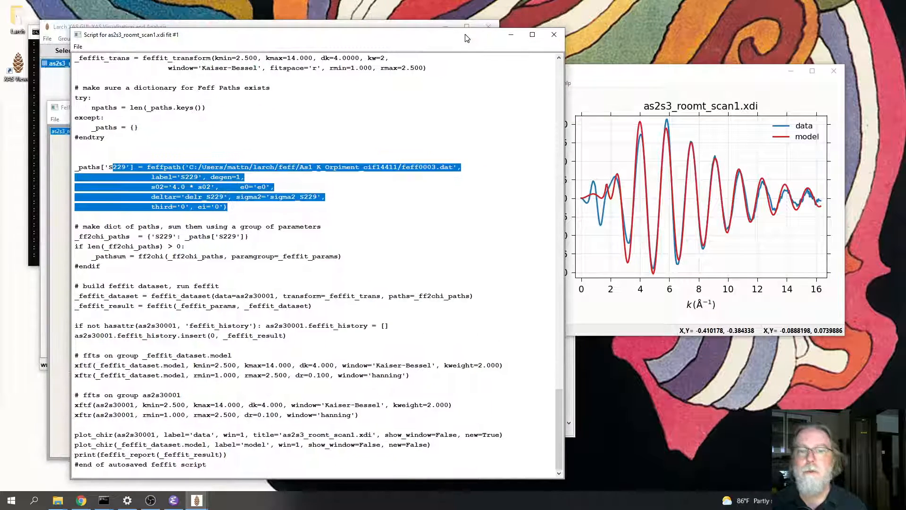
Close the Feffit script, shift the Feffit Results window down and bring the main Feff Fitting window to the front
click(554, 33)
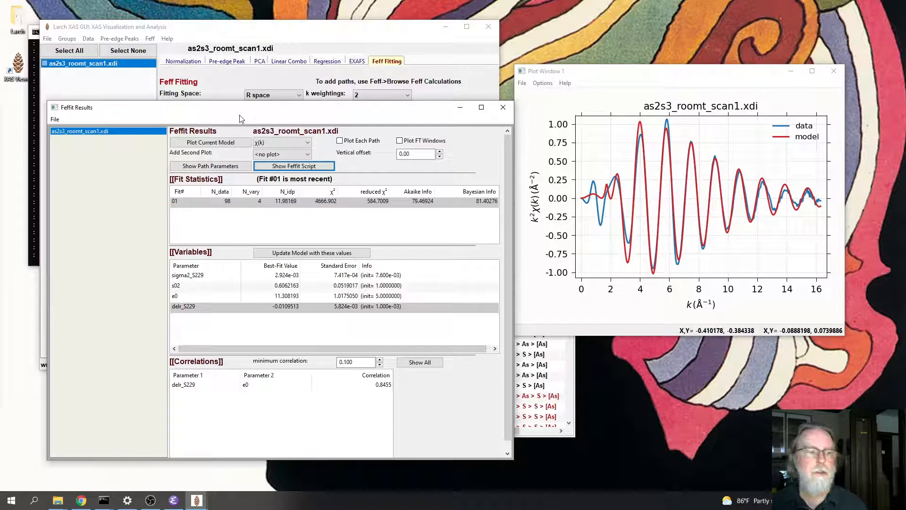
drag(217, 116, 216, 136)
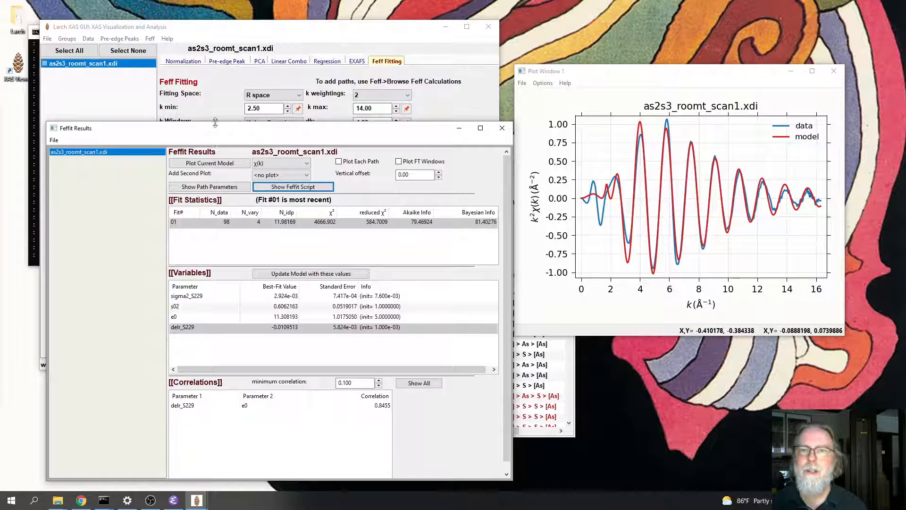
click(469, 100)
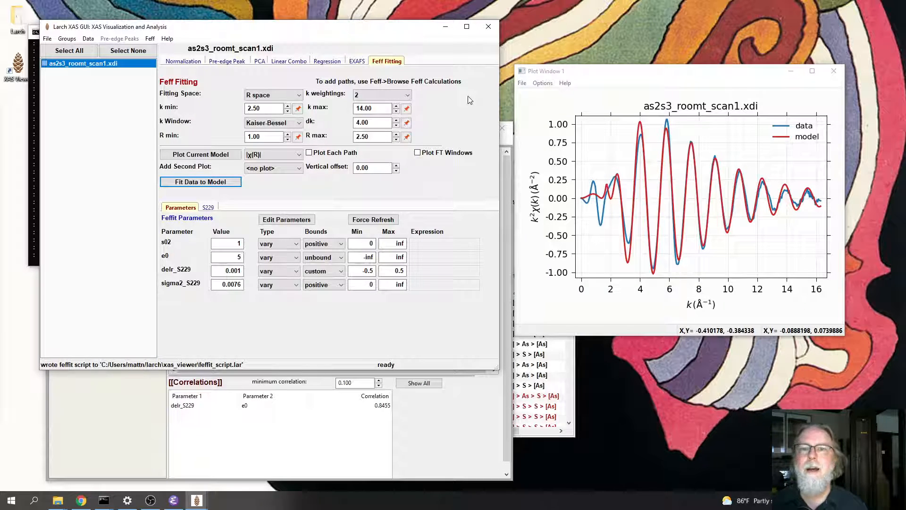